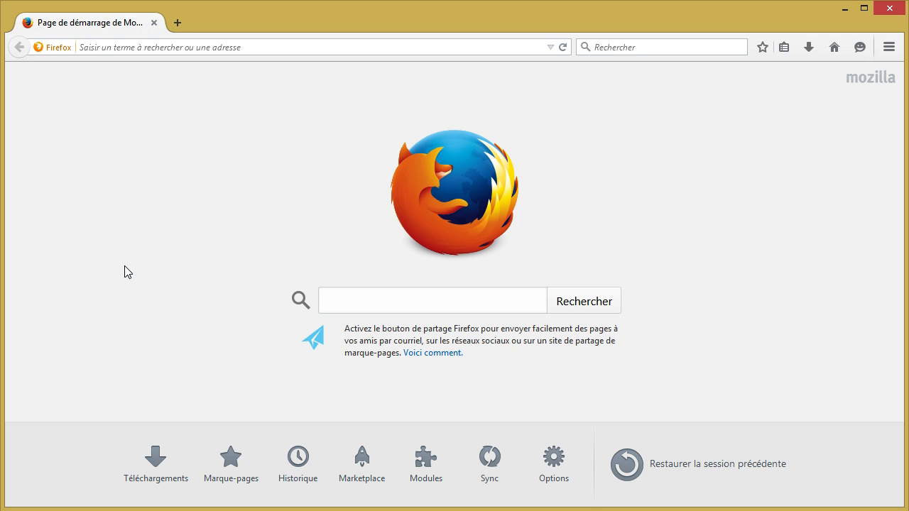
- Run a Google search for 'mailvelope' from the Firefox start page search box
click(366, 302)
text(mailvelope)
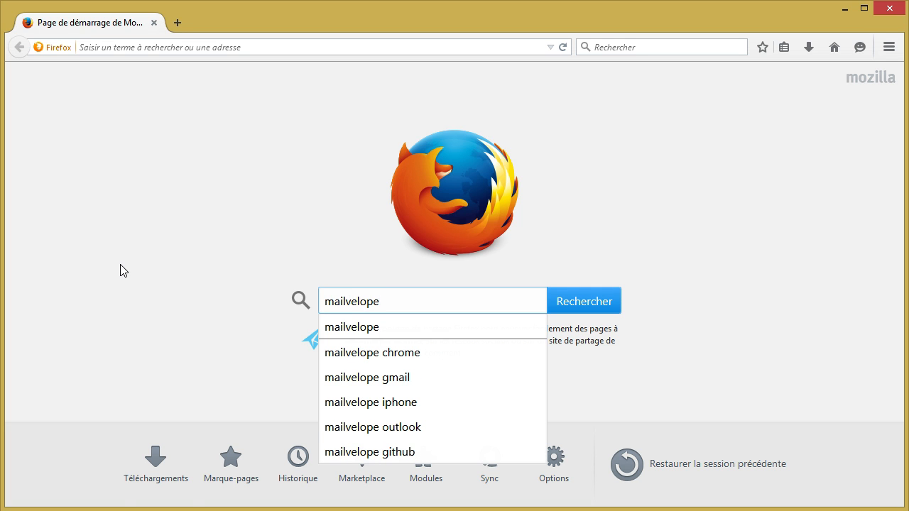
key(Return)
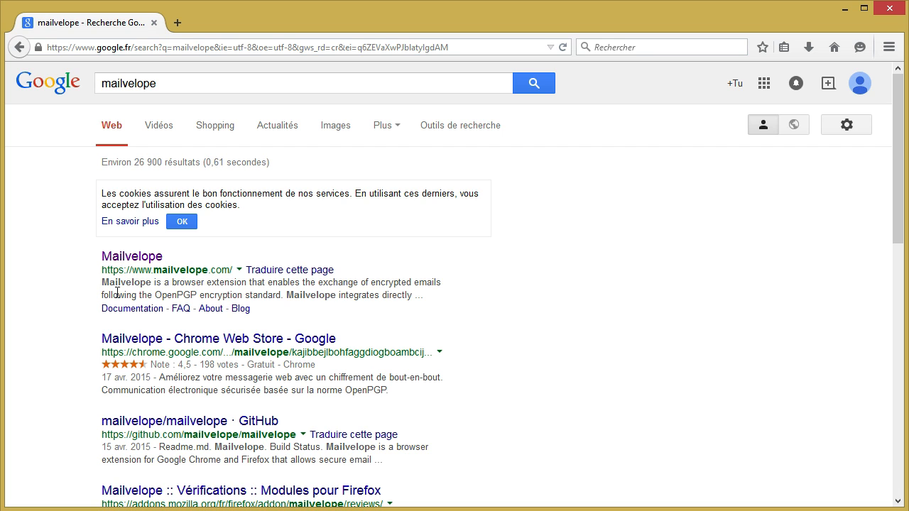
- Install the Mailvelope Firefox add-on from mailvelope.com, allowing and confirming it, then open its toolbar panel
click(128, 258)
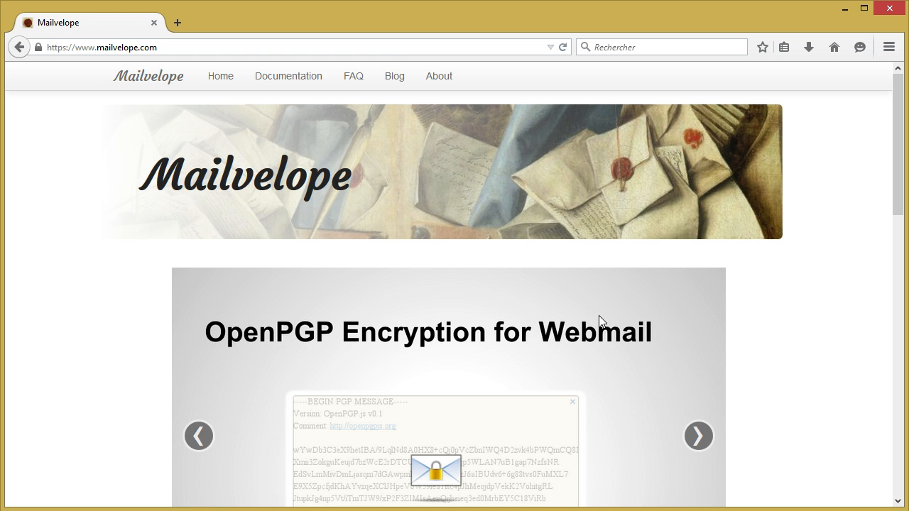
drag(897, 197, 896, 352)
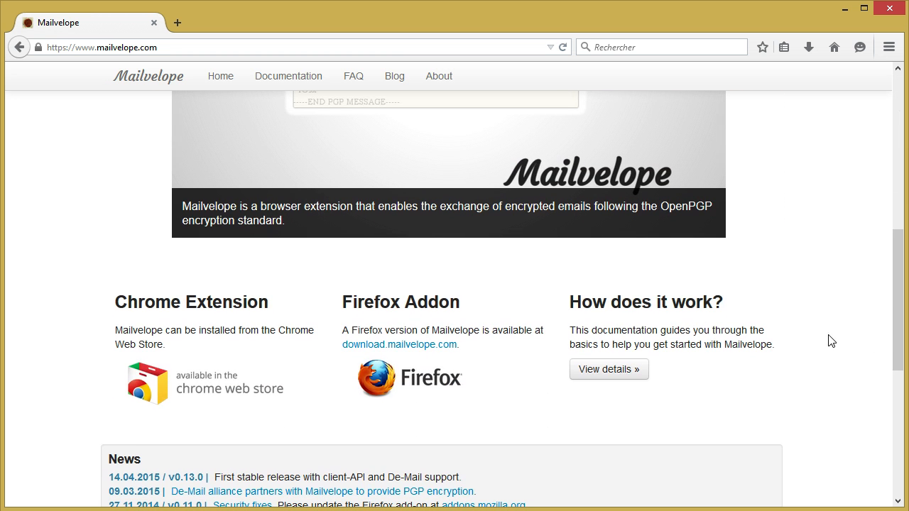
click(405, 353)
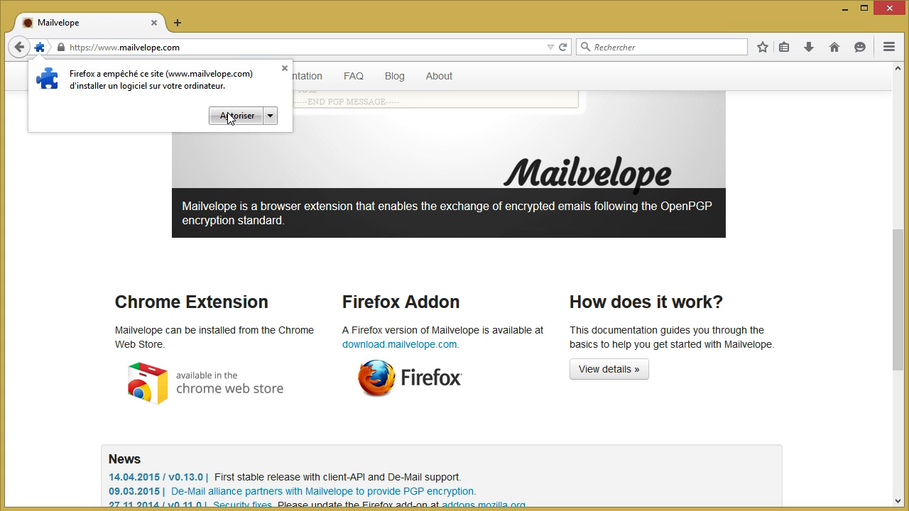
click(229, 116)
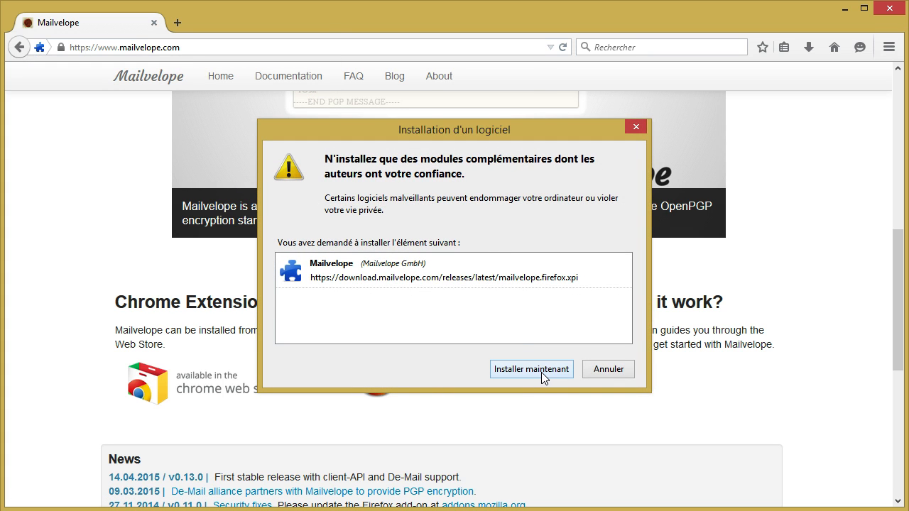
click(540, 372)
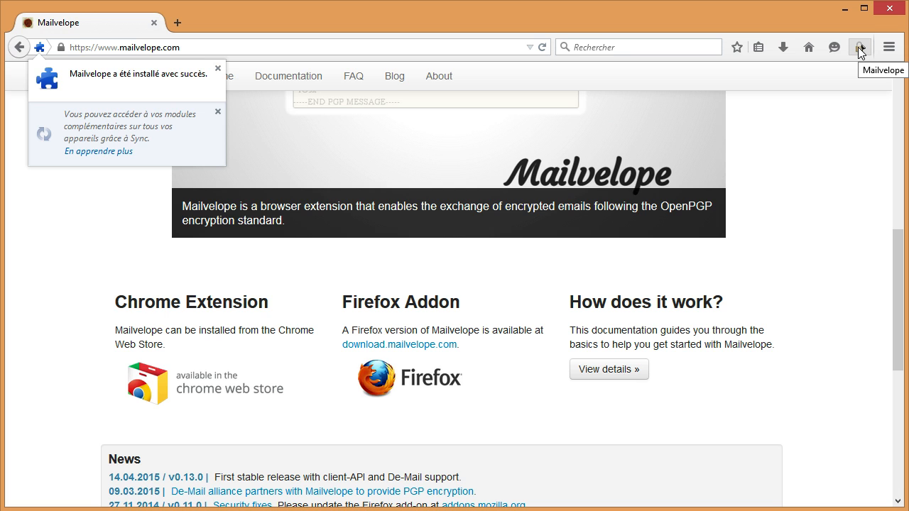
click(860, 49)
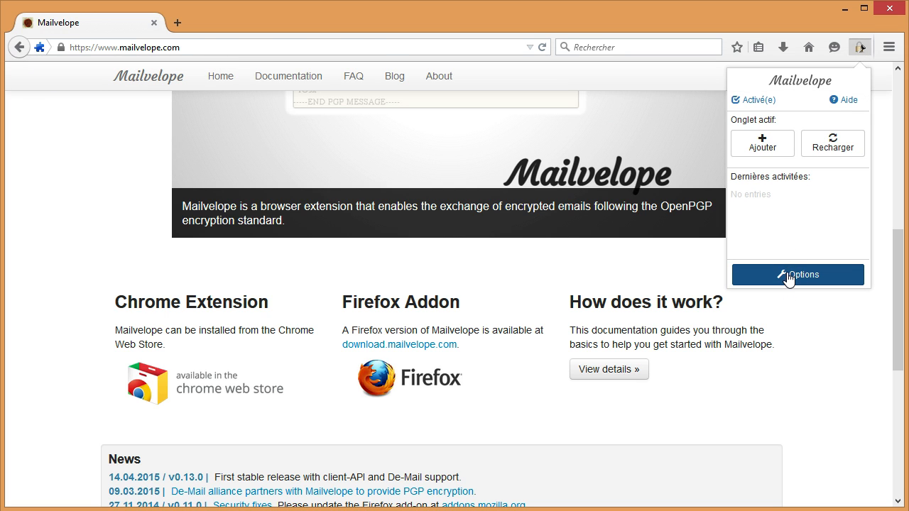
- Start a new key in Mailvelope's options and enter the owner name and pasted e-mail address
click(788, 275)
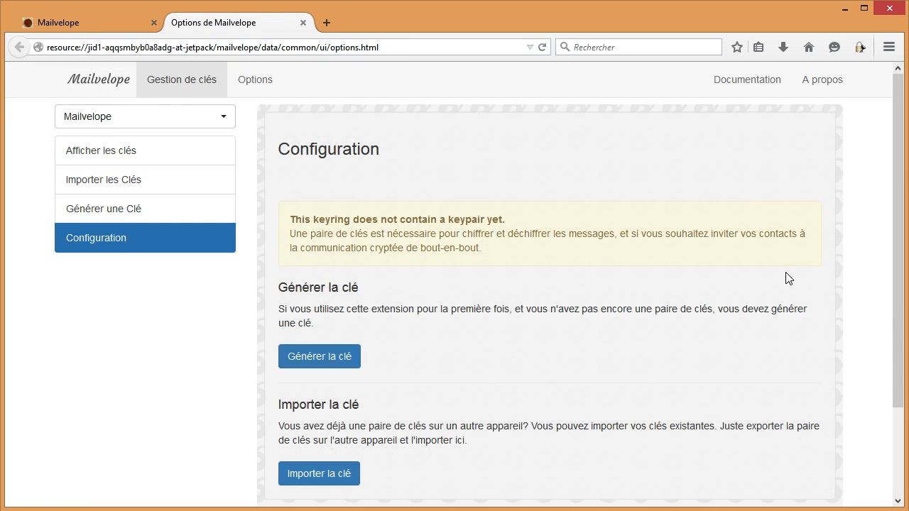
click(329, 358)
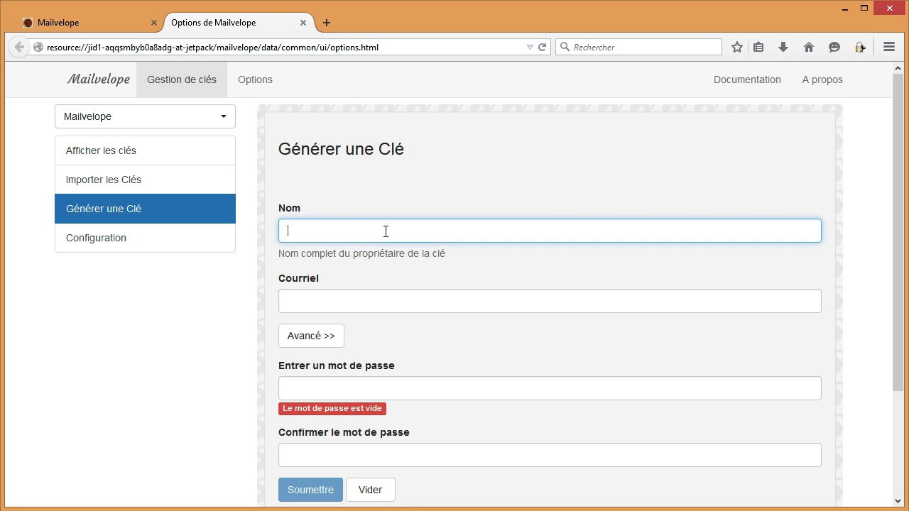
text(cvx)
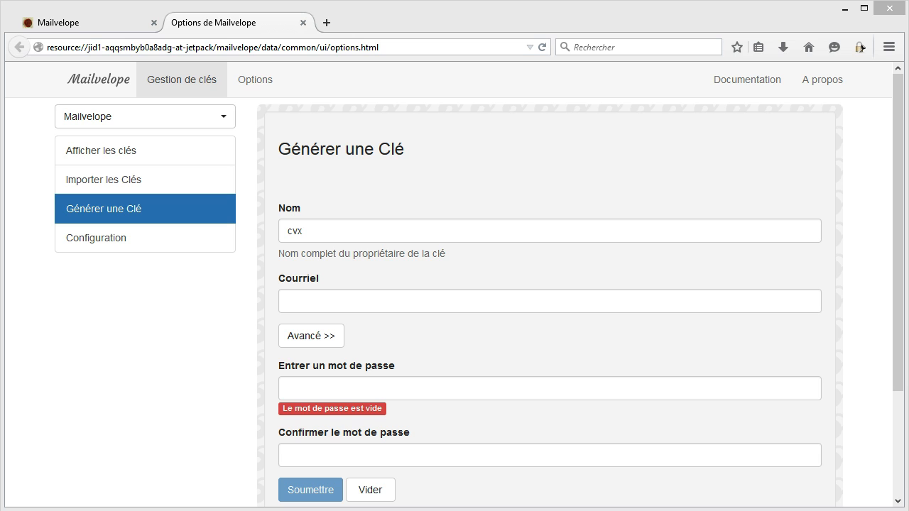
key(alt+Tab)
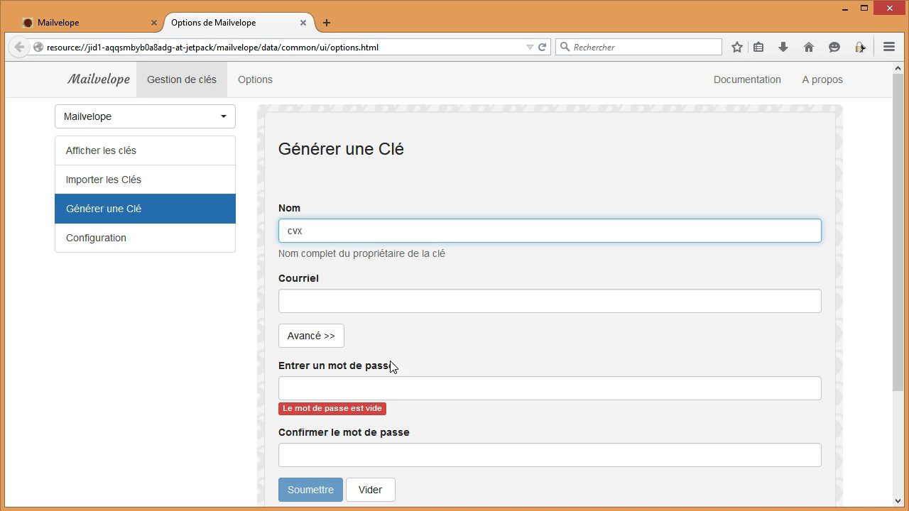
click(372, 310)
key(ctrl+v)
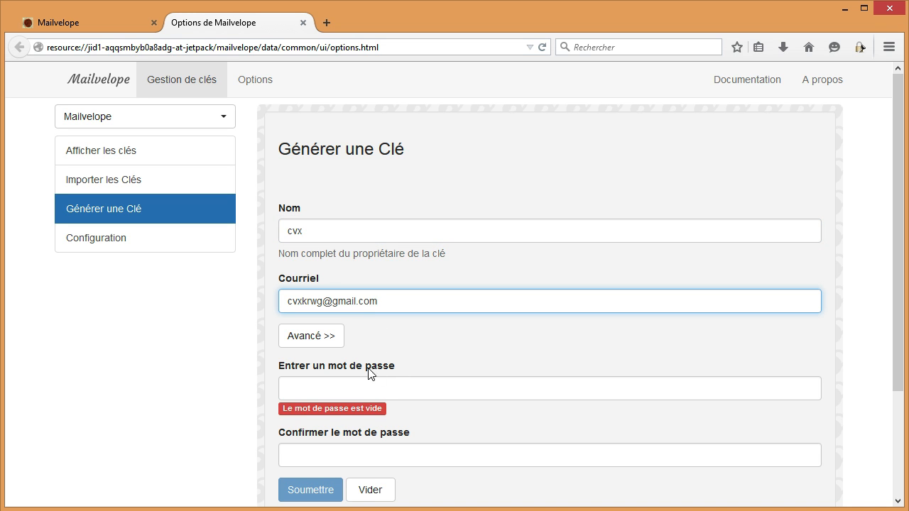
- Paste the key password into both the password and confirmation fields
click(317, 336)
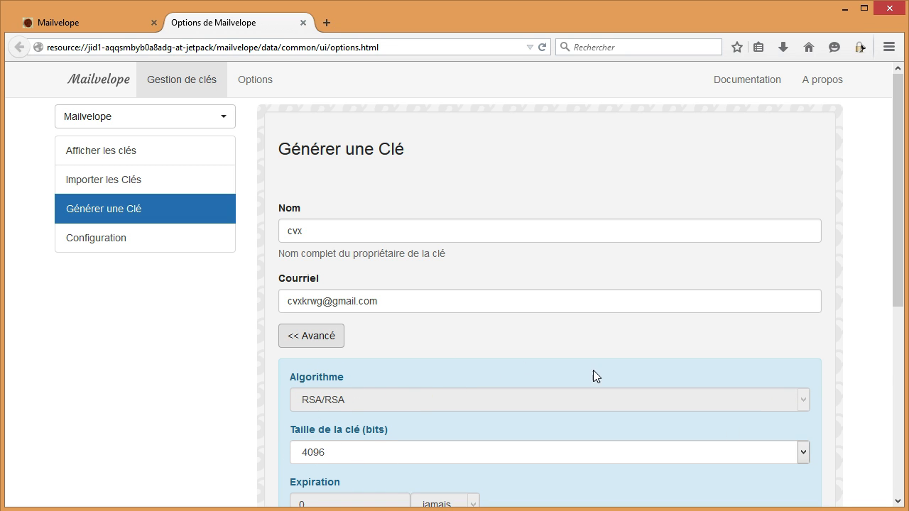
click(304, 339)
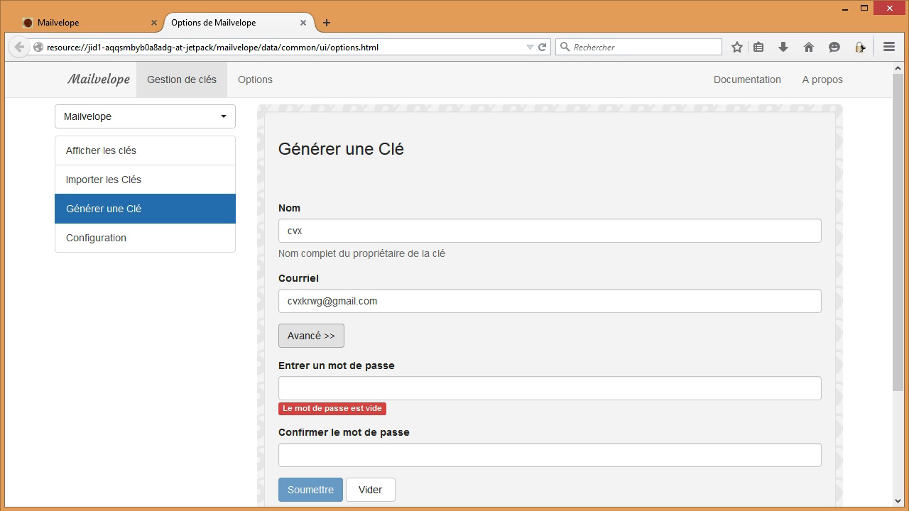
click(410, 389)
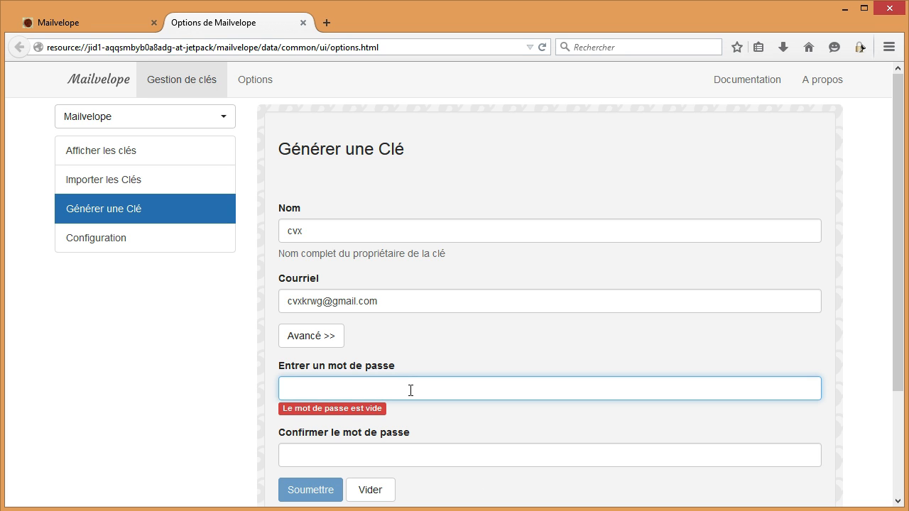
key(ctrl+v)
click(413, 445)
key(ctrl+v)
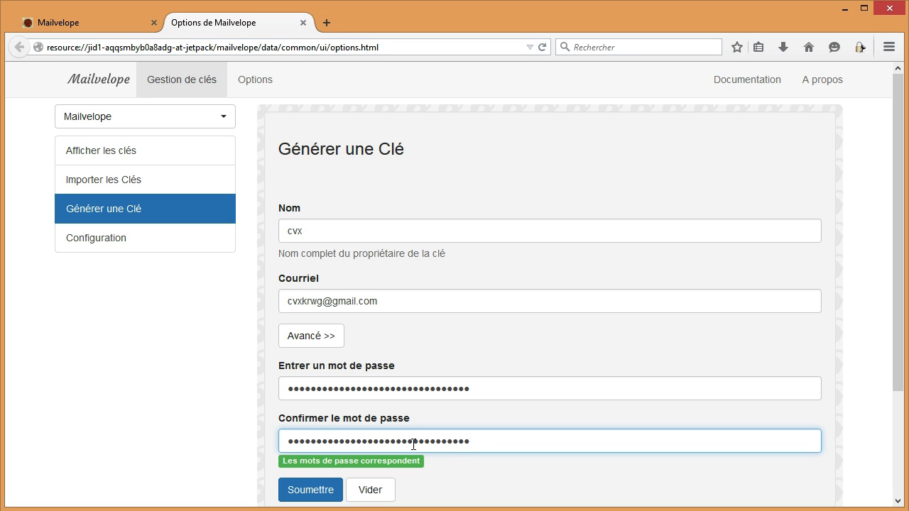
drag(898, 261, 892, 283)
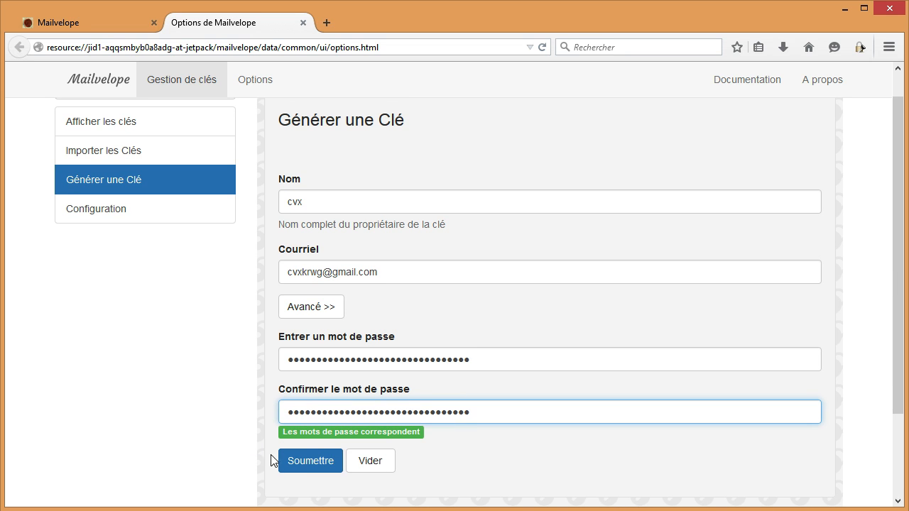
- Submit the key form, then view the keyring showing the new primary key dated 2015-05-02
click(298, 469)
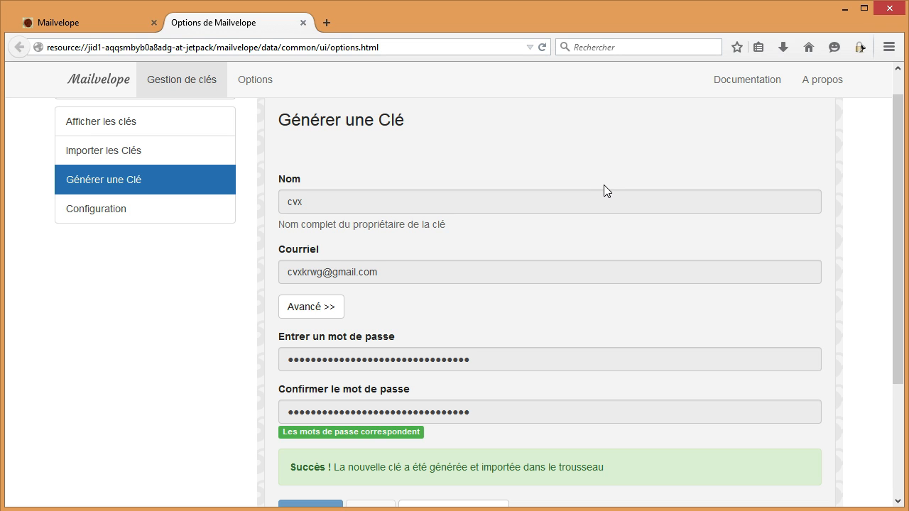
click(124, 122)
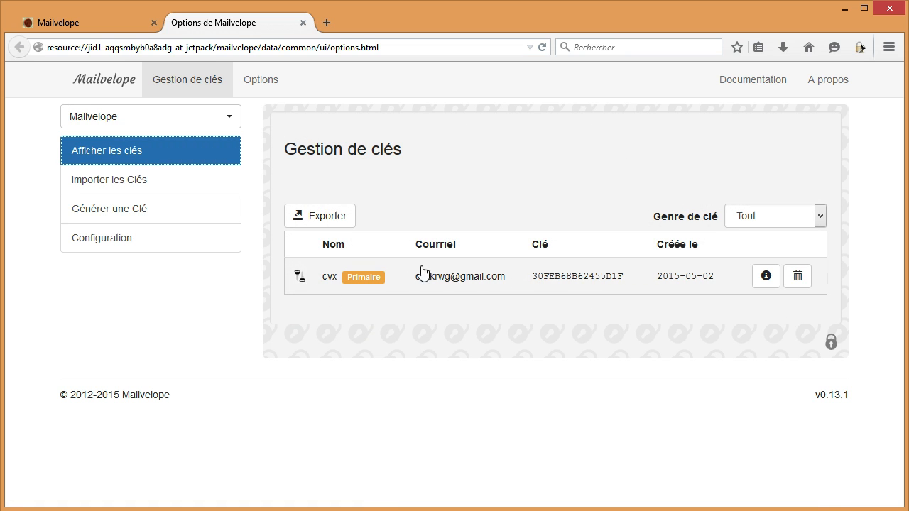
- In the new key's Exporter tab, select the public key block, then the private block (cvx_priv.asc)
click(768, 278)
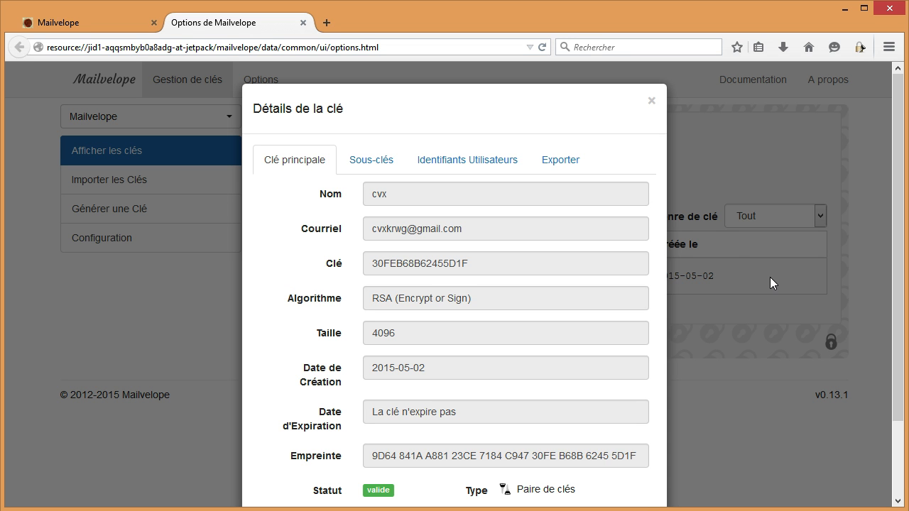
click(586, 169)
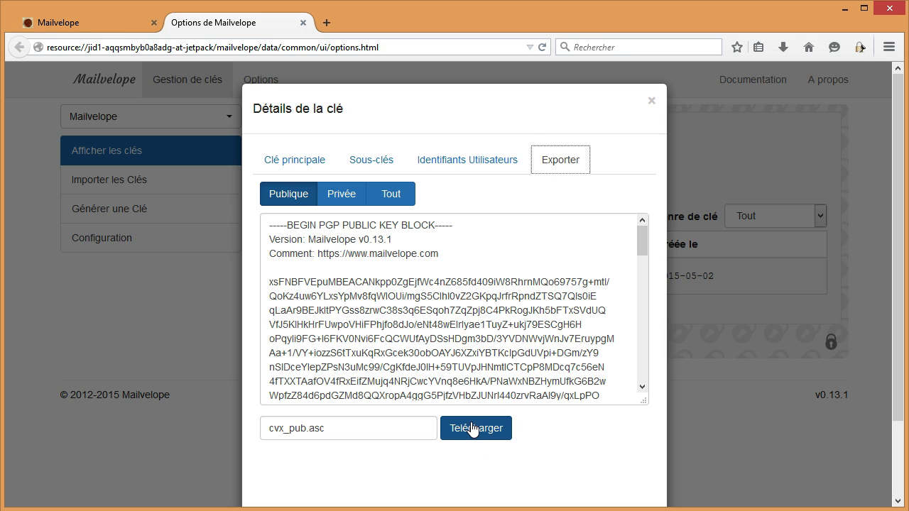
drag(342, 225, 553, 381)
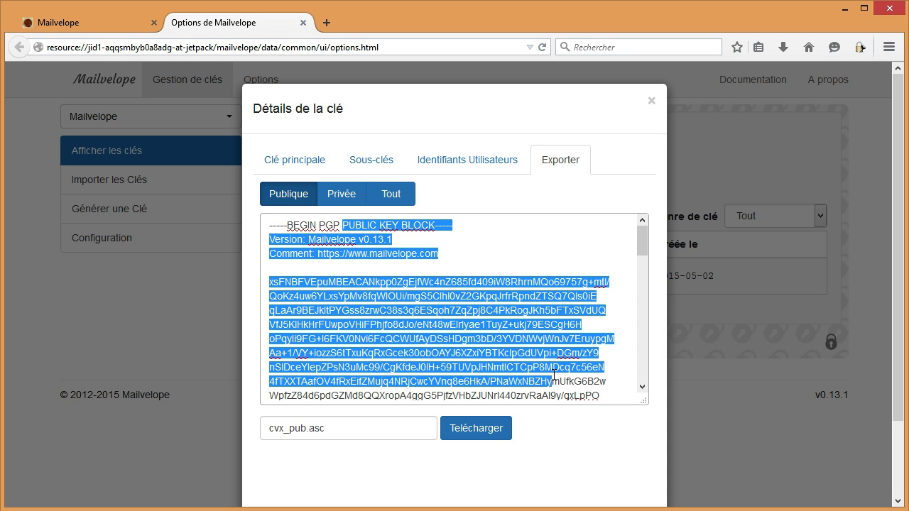
click(333, 195)
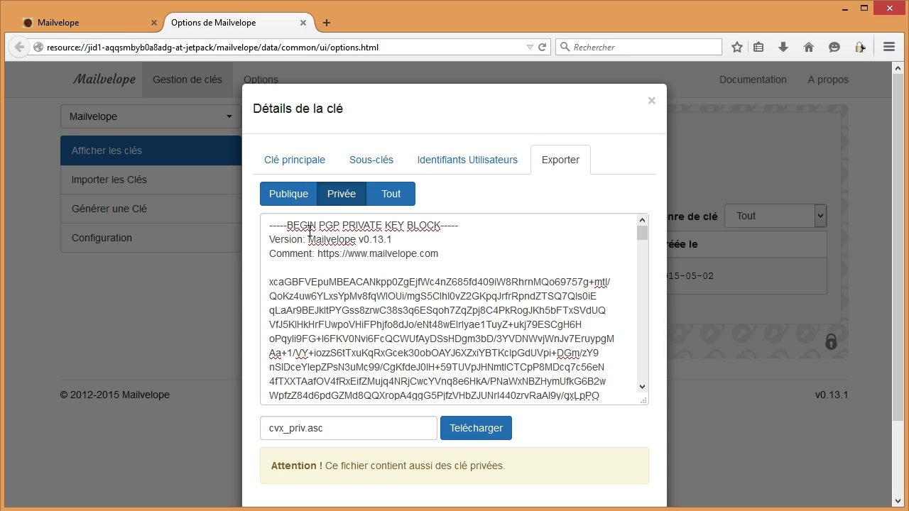
drag(309, 228, 571, 394)
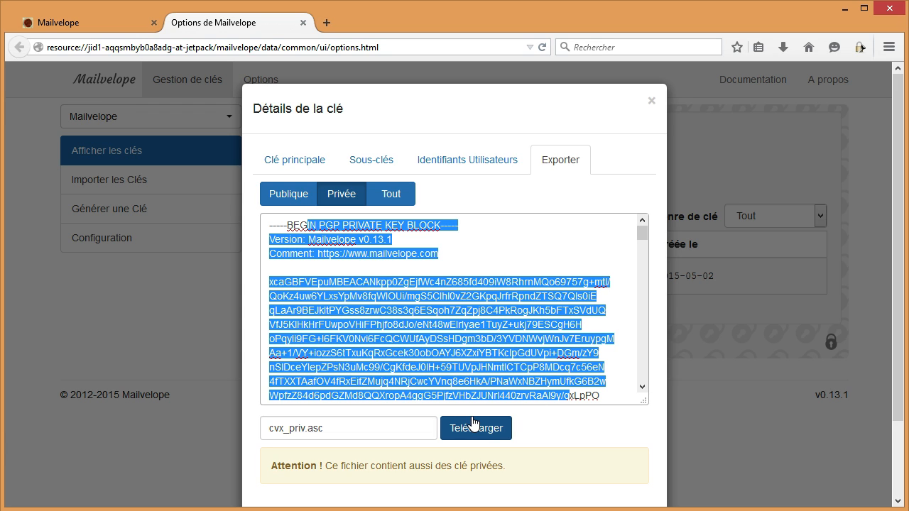
click(466, 321)
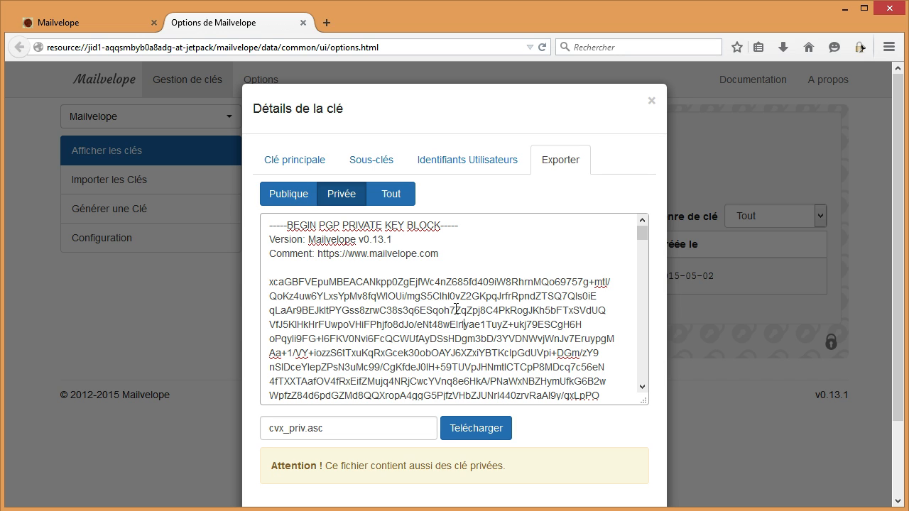
- Switch the export back to the public key (cvx_pub.asc) and select the whole armored block
click(287, 193)
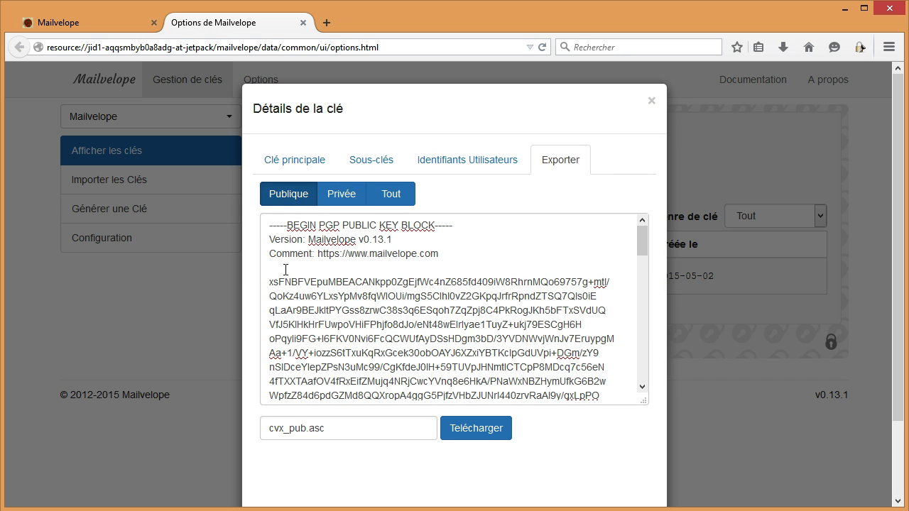
drag(274, 282, 596, 401)
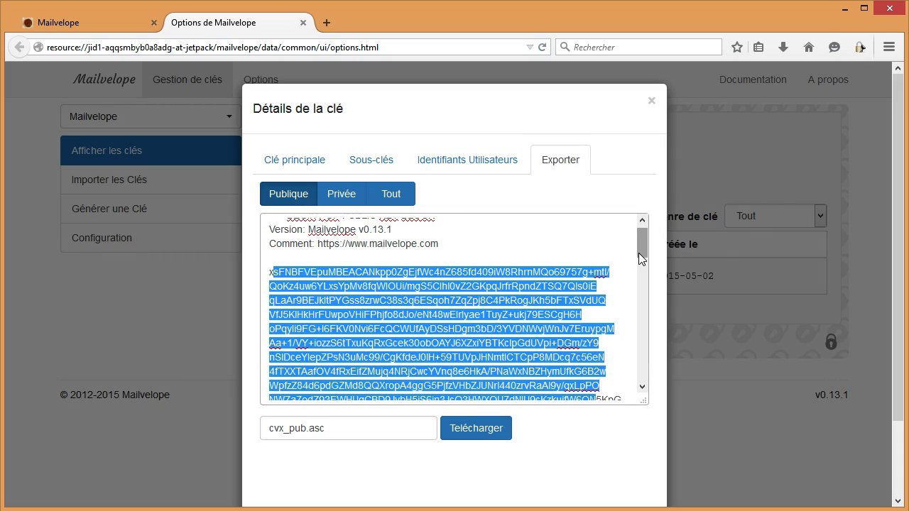
drag(638, 253, 638, 325)
drag(636, 352, 638, 389)
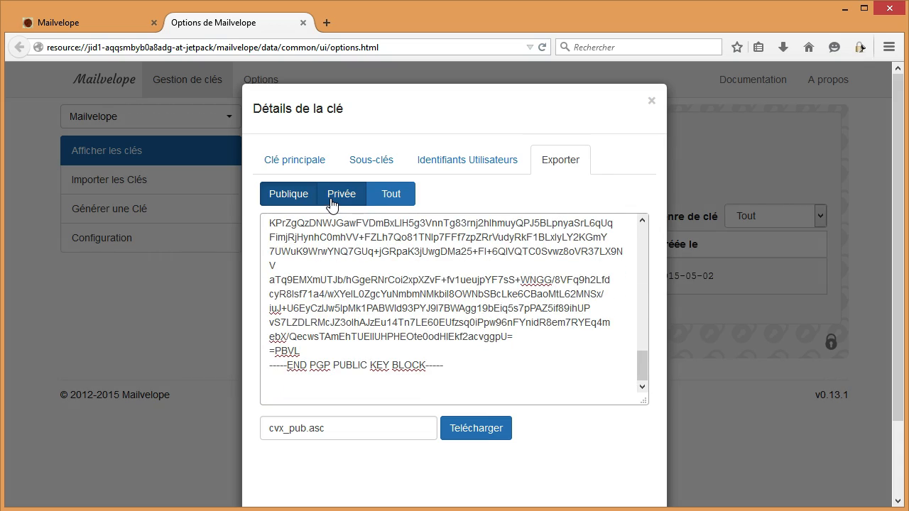
drag(644, 356, 654, 220)
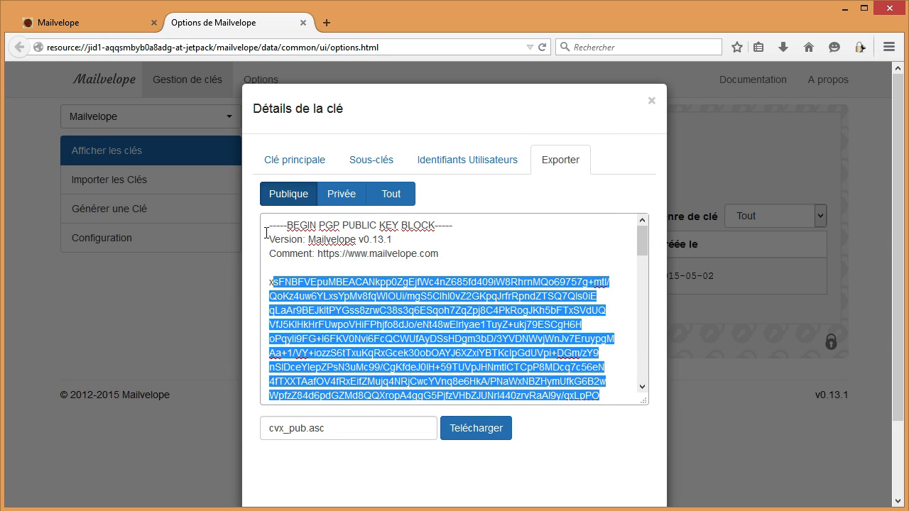
drag(267, 228, 659, 450)
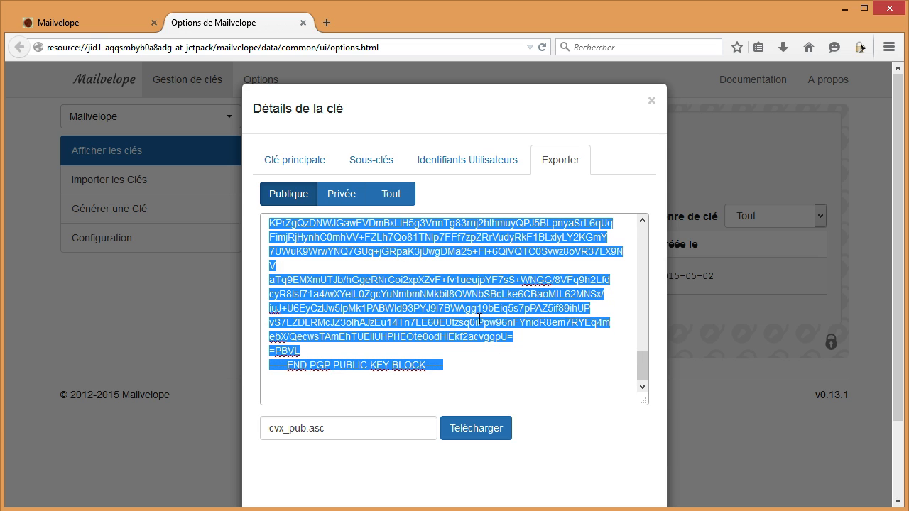
key(alt+Tab)
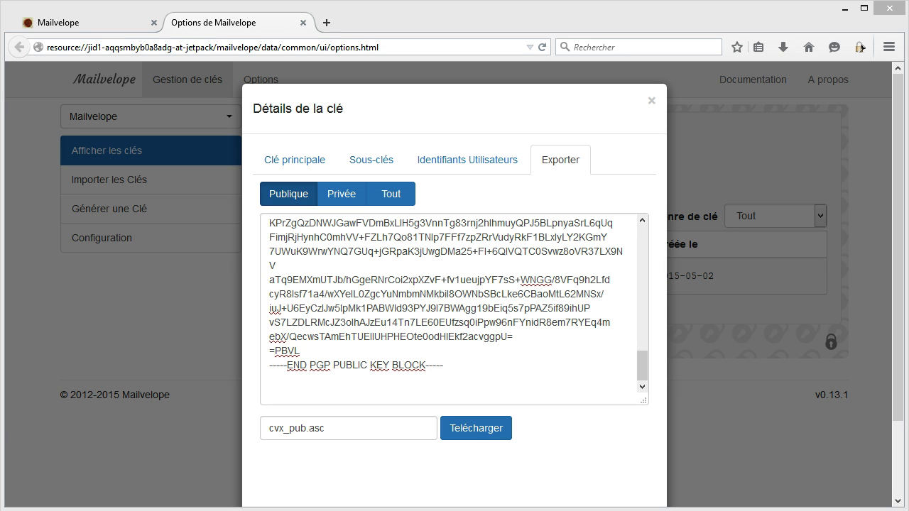
key(alt+Tab)
scroll(634, 227, up, 8)
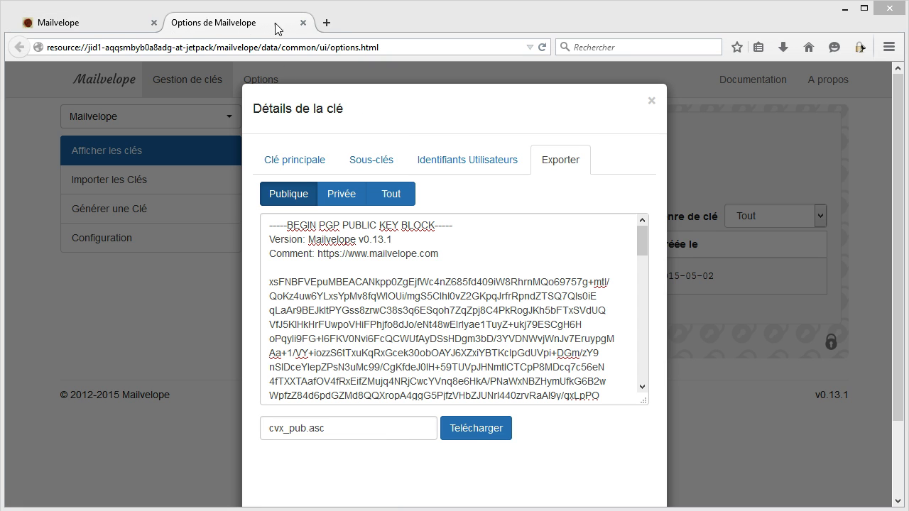
click(328, 26)
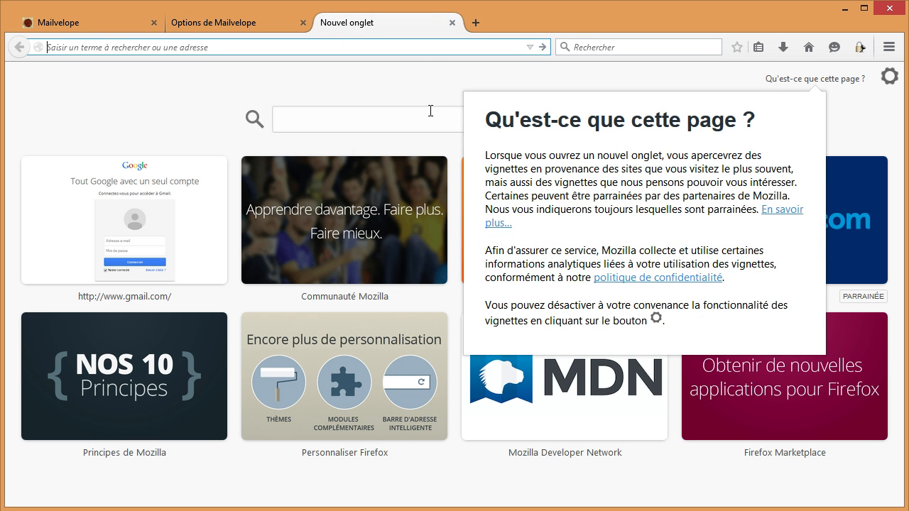
- Search 'kraken pgp begin key' in a new tab and open Kraken's PGP Public Key page
click(386, 119)
text(kr)
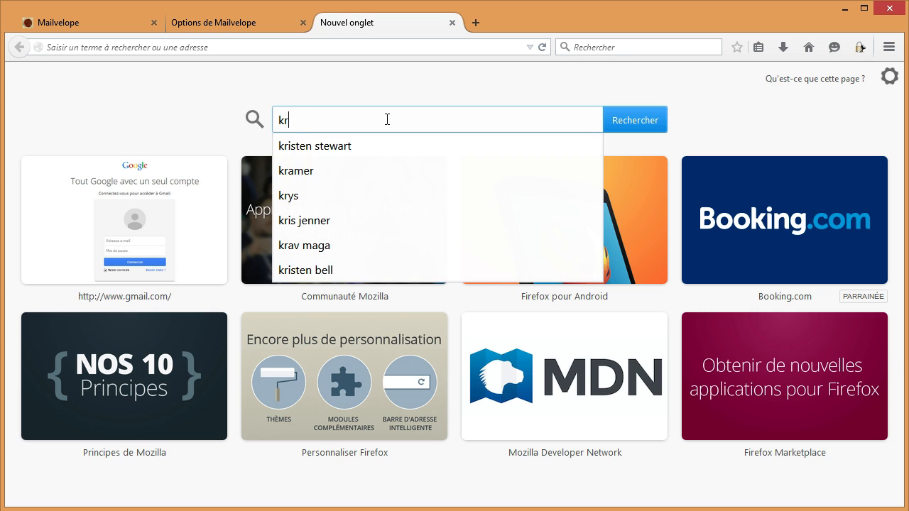
text(aken )
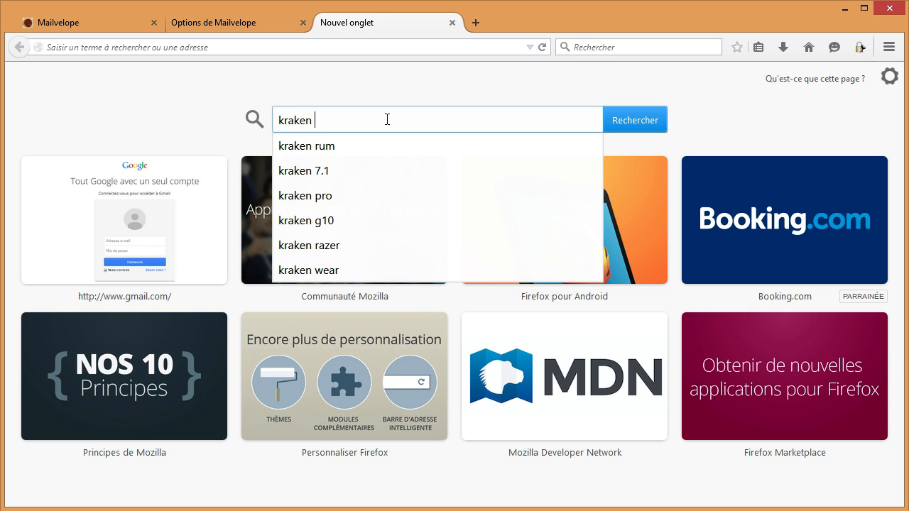
text(pgp be)
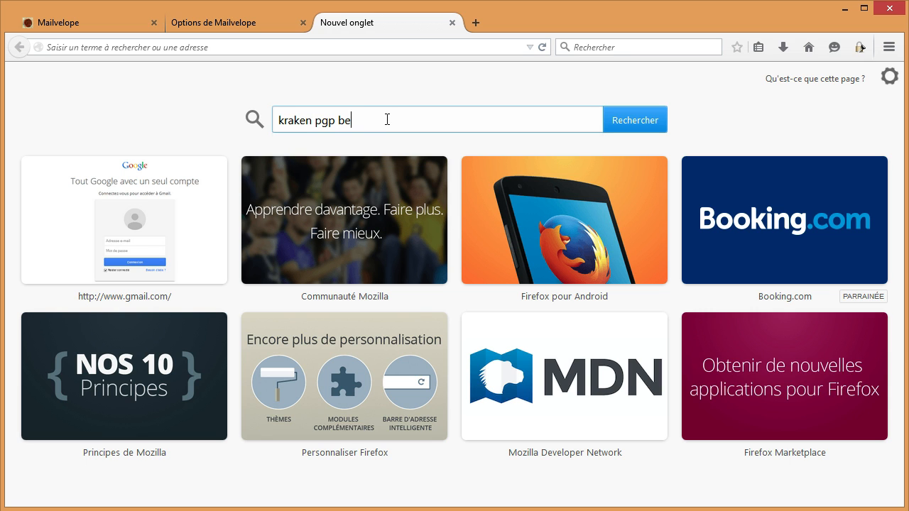
text(gin key)
key(Return)
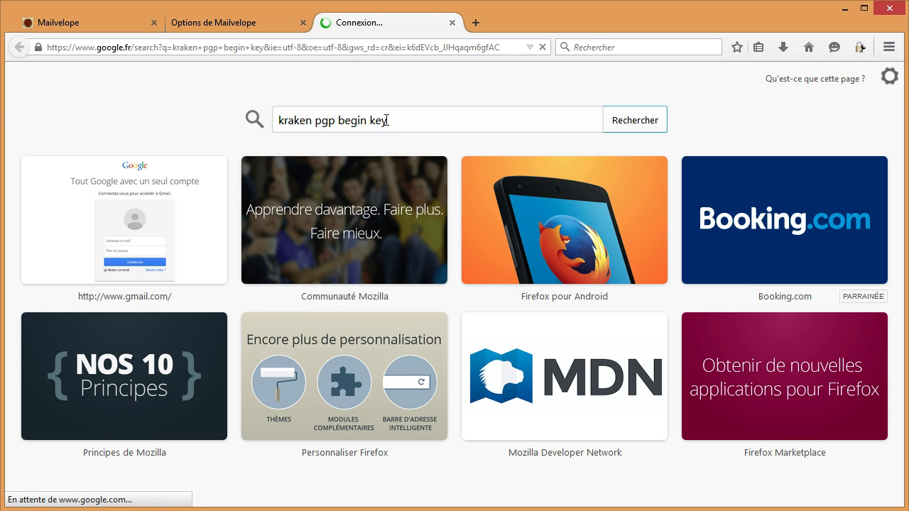
click(405, 257)
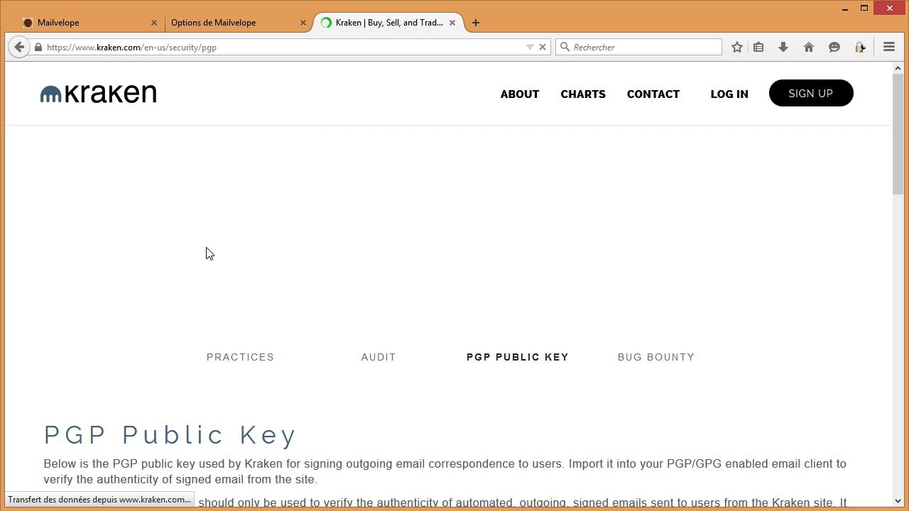
- Copy Kraken's entire PGP public key block and close its tab
drag(900, 144, 899, 282)
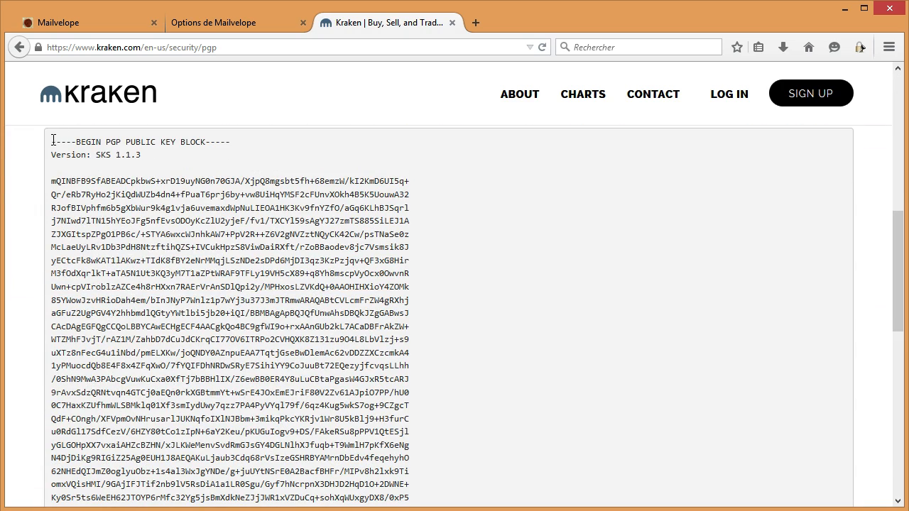
drag(52, 140, 258, 210)
right_click(239, 150)
click(282, 164)
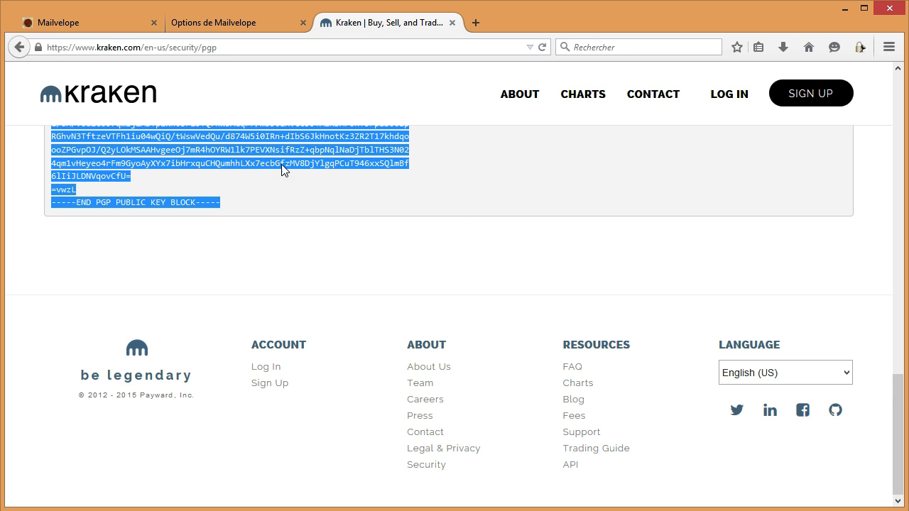
click(451, 23)
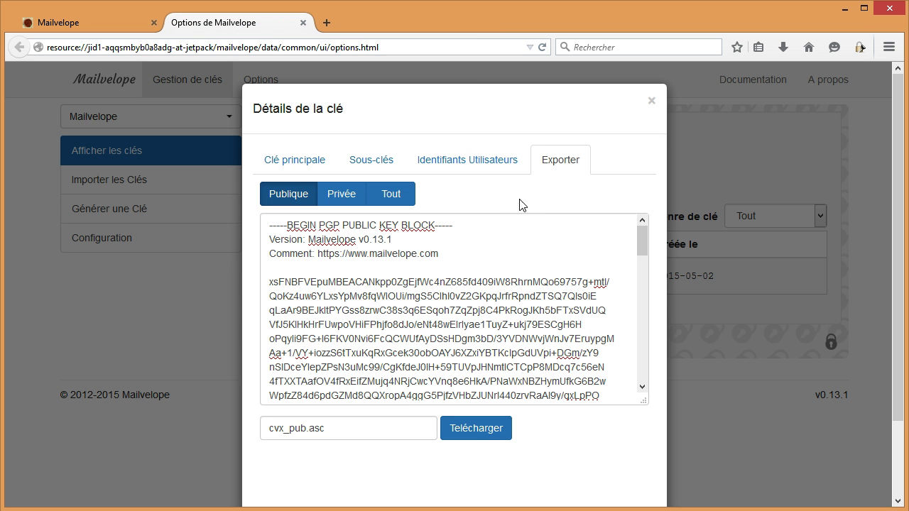
- Paste Kraken's public key into Mailvelope's import form, import it, and return to the key list
click(651, 101)
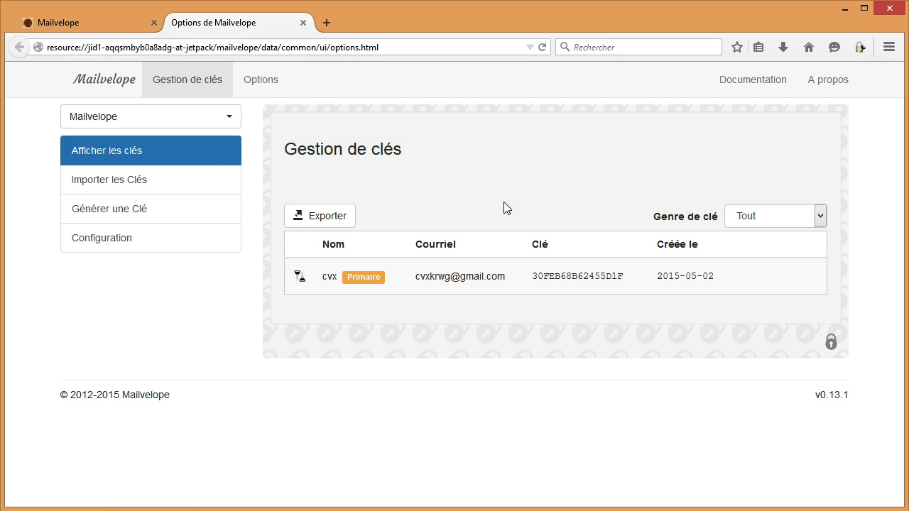
click(179, 187)
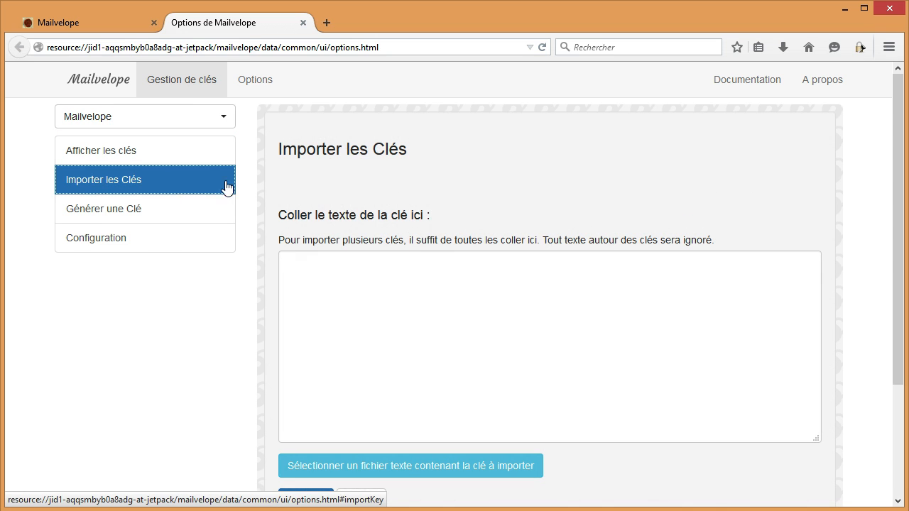
click(435, 261)
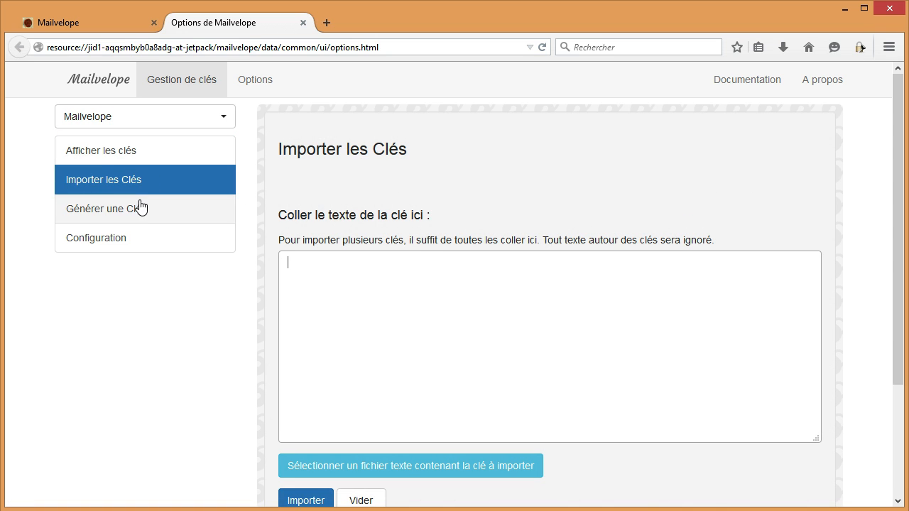
key(ctrl+v)
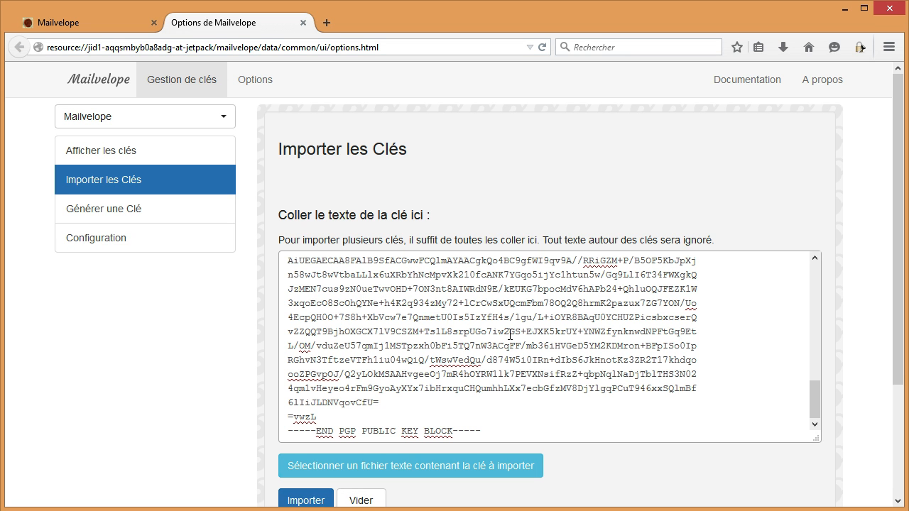
drag(815, 401, 815, 269)
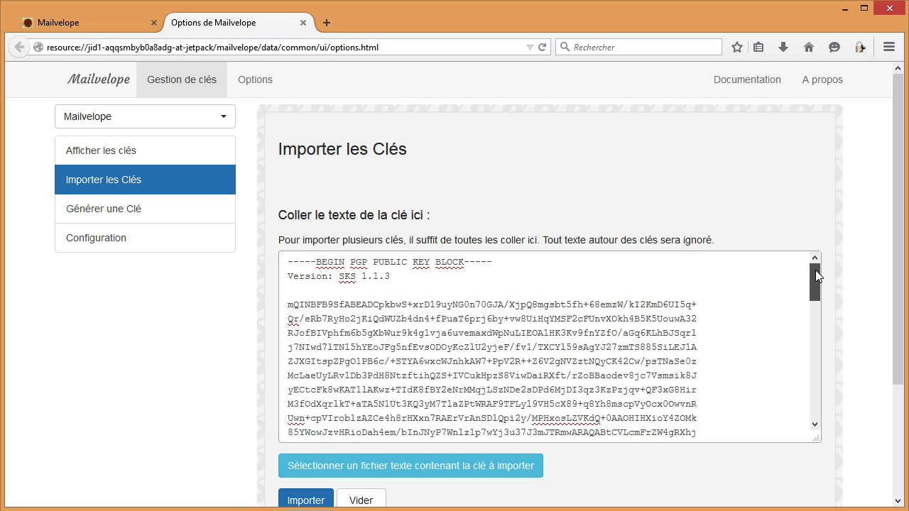
drag(409, 263, 368, 263)
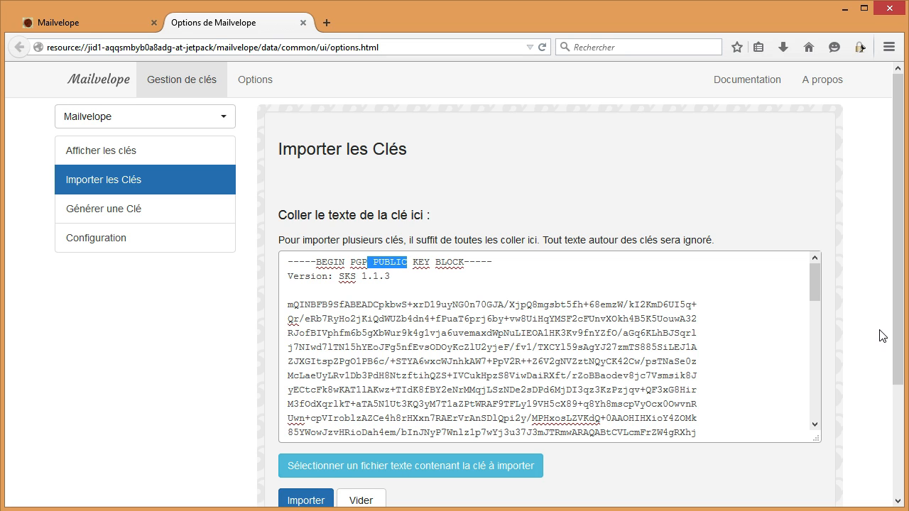
click(302, 500)
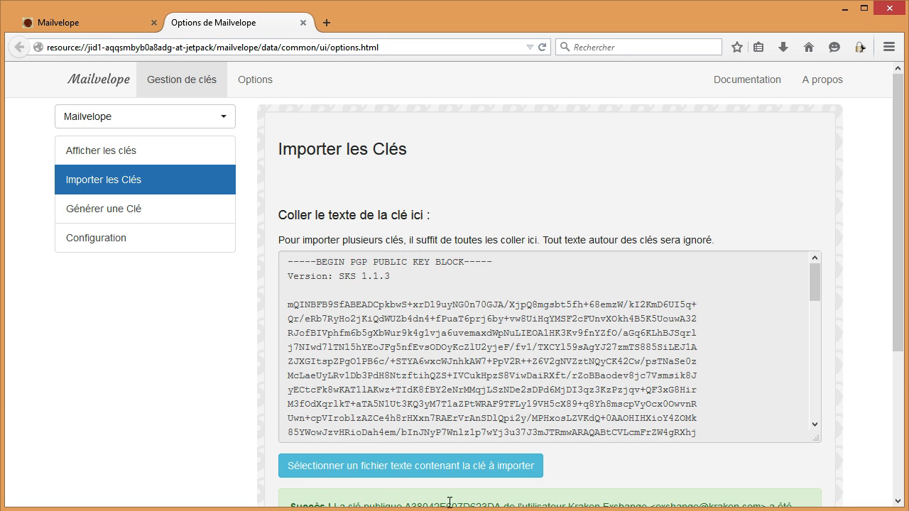
drag(892, 325, 897, 371)
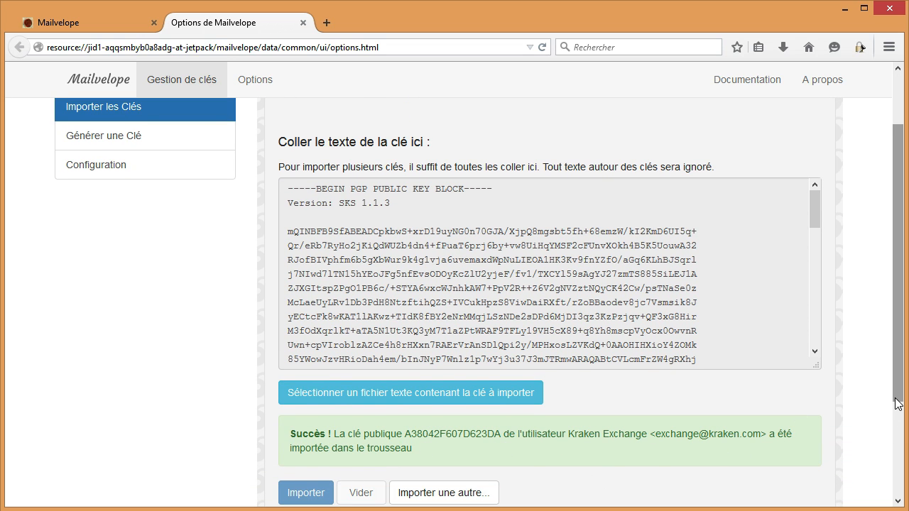
drag(895, 408, 895, 359)
click(88, 159)
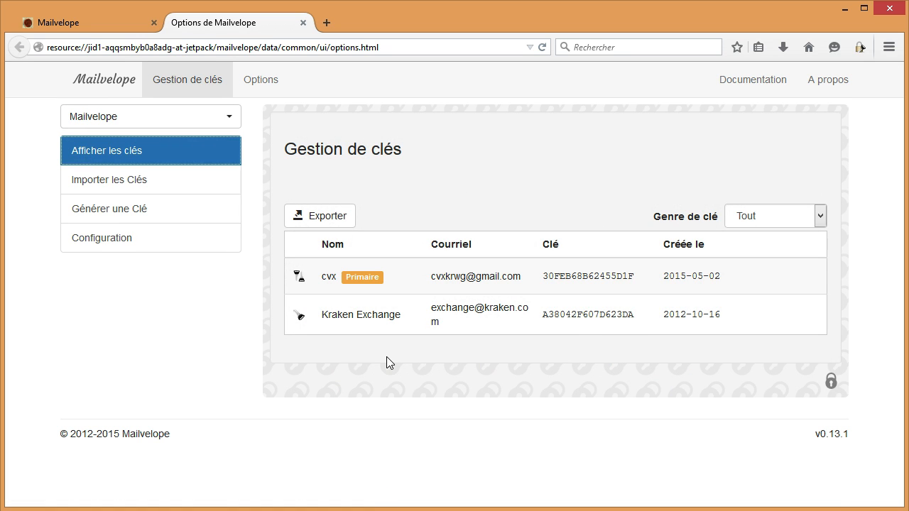
- Close the Mailvelope options page and open Gmail through a Google search for 'gmail'
mouse_move(291, 271)
click(303, 22)
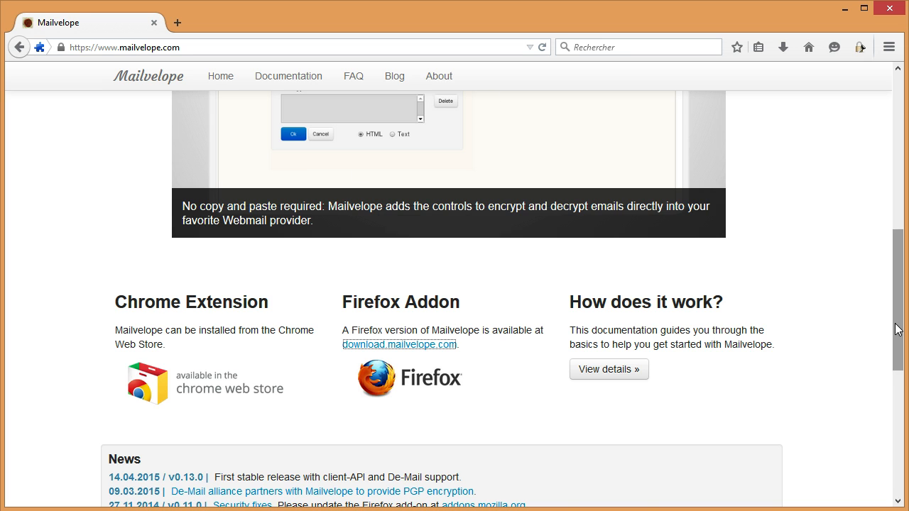
drag(898, 325, 906, 162)
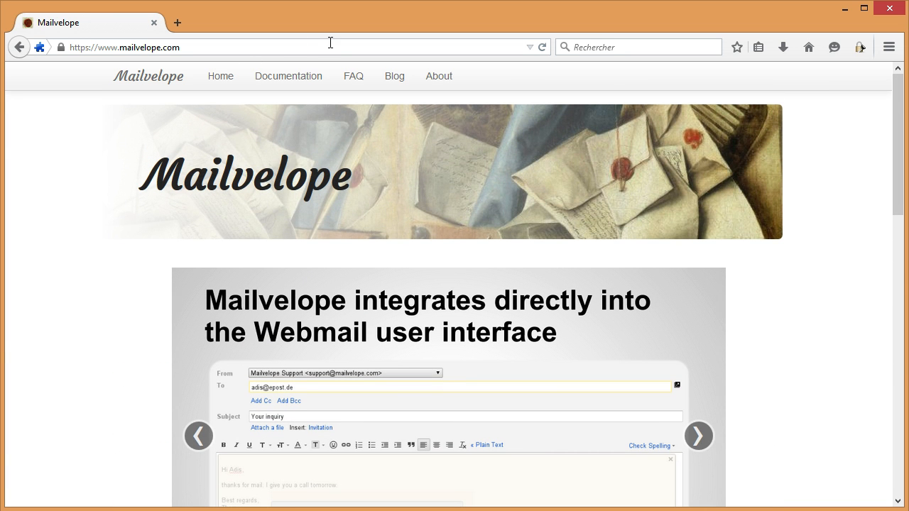
click(16, 48)
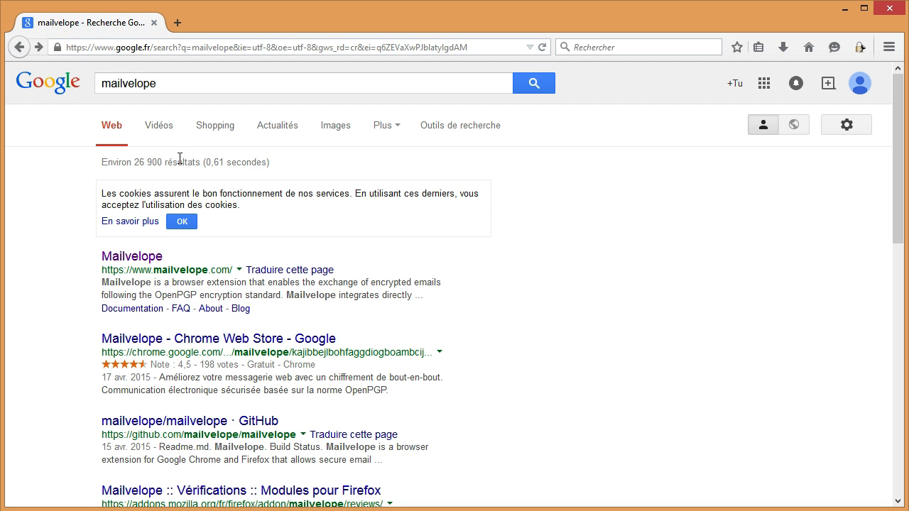
click(18, 47)
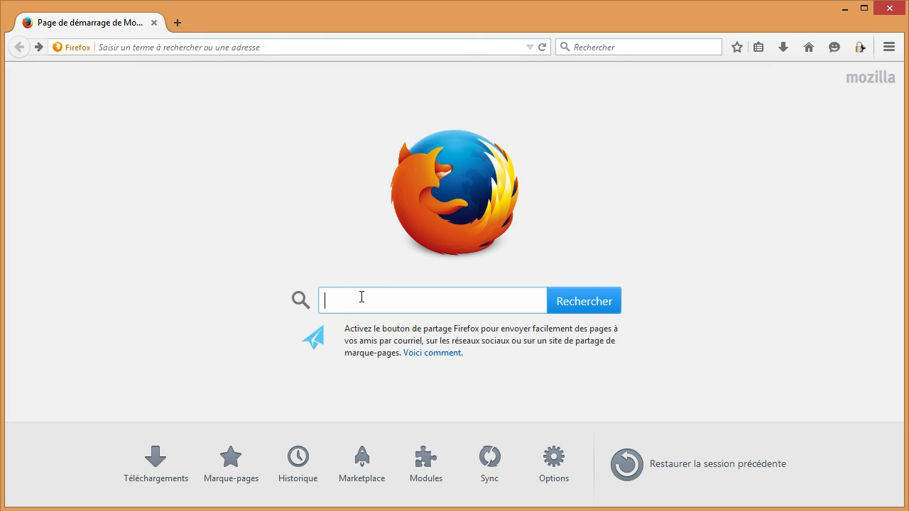
text(gmail)
key(Return)
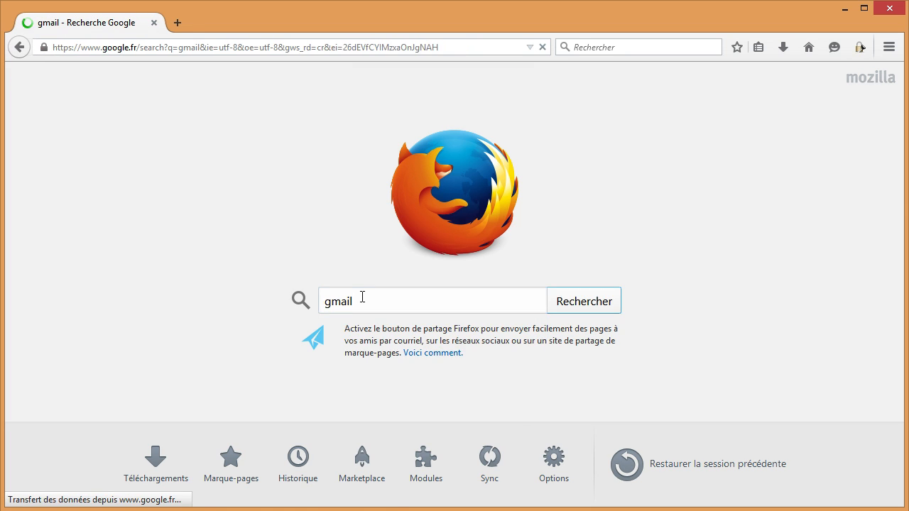
click(126, 256)
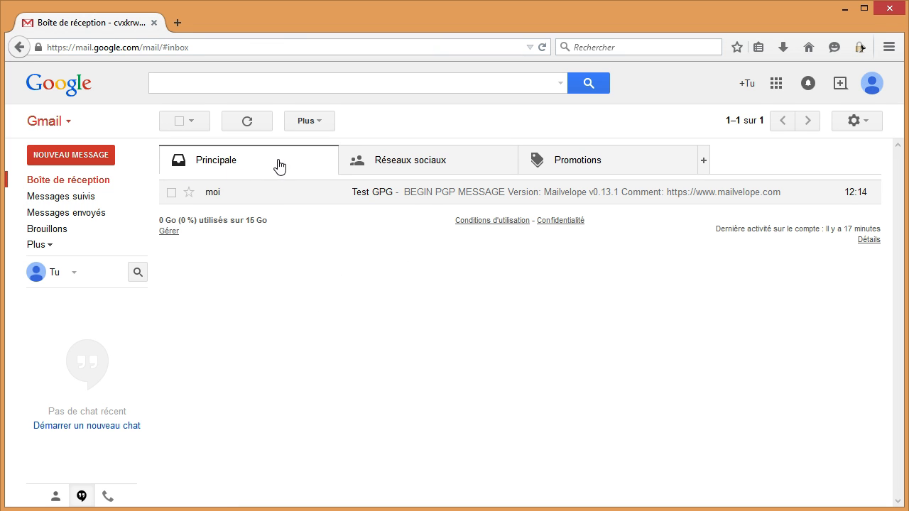
- Delete the old Test GPG conversation from the inbox and start a new message
click(171, 192)
click(347, 121)
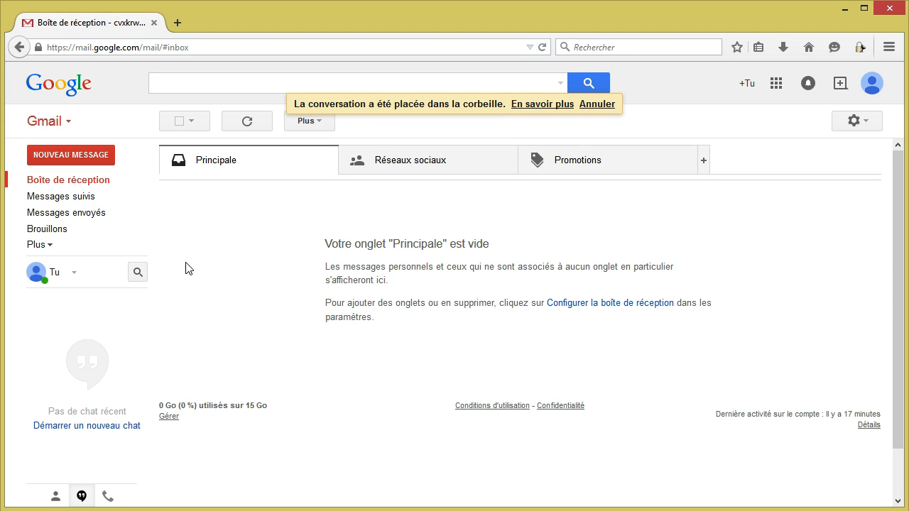
click(69, 156)
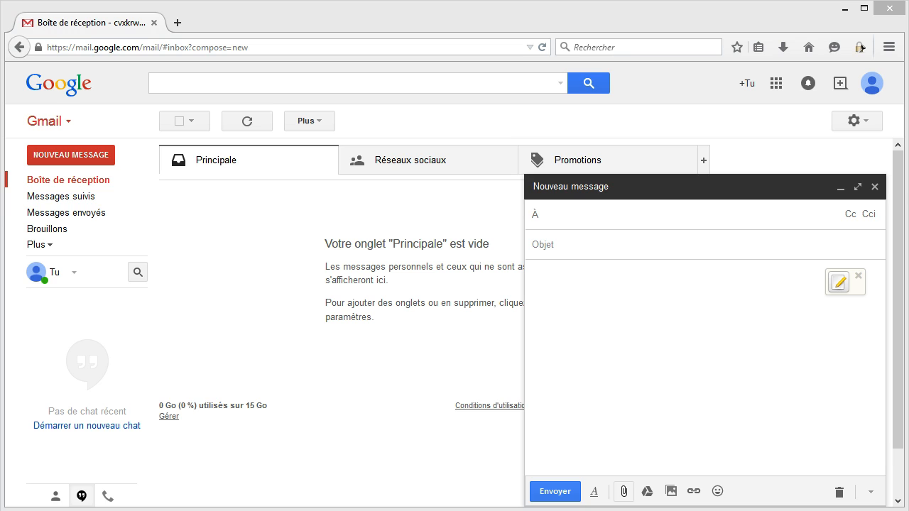
- Address the message to your own account, enter subject 'Test PGP', and open Mailvelope's secure editor
click(677, 211)
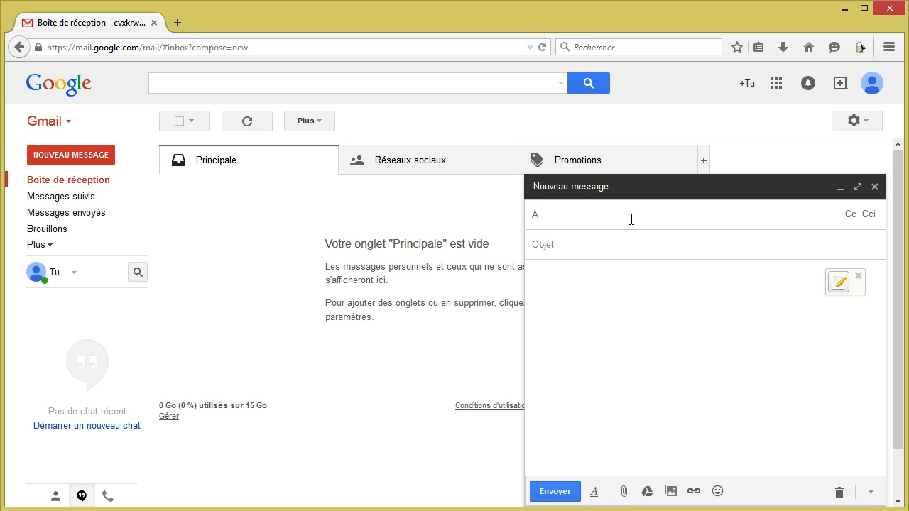
key(ctrl+v)
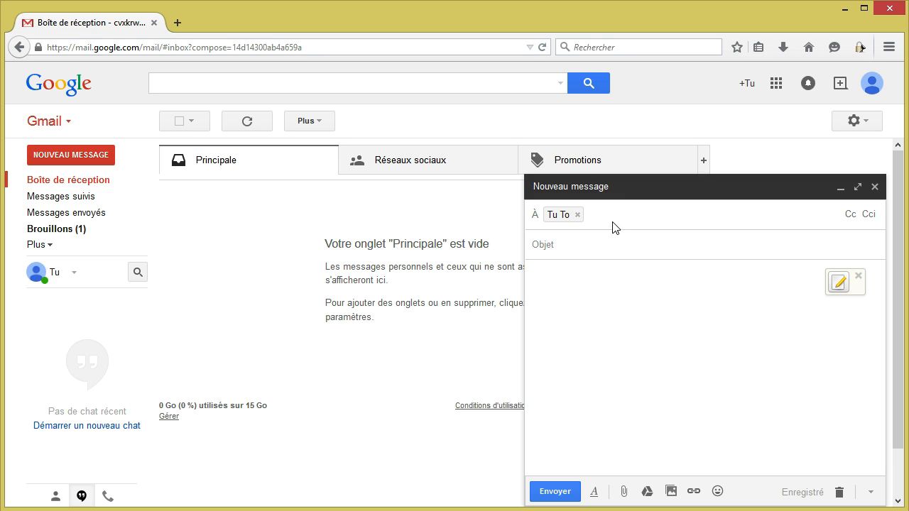
click(606, 250)
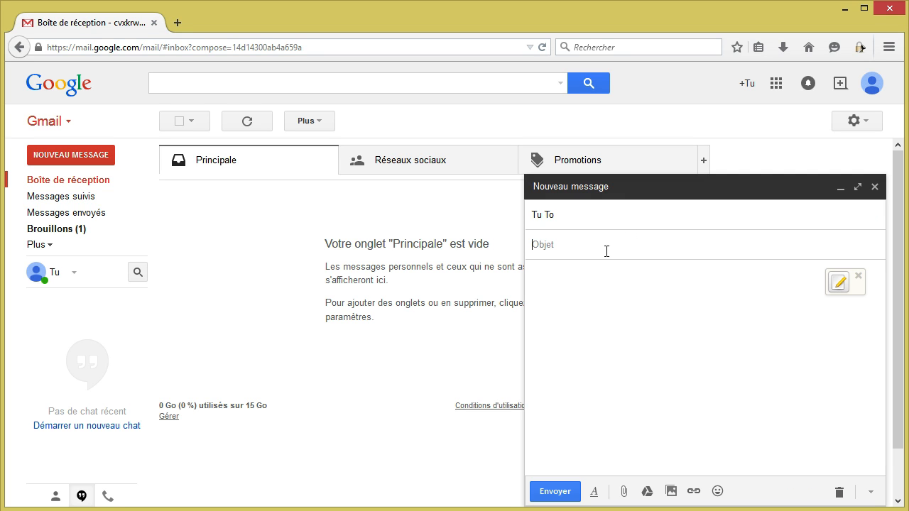
text(Test PGP)
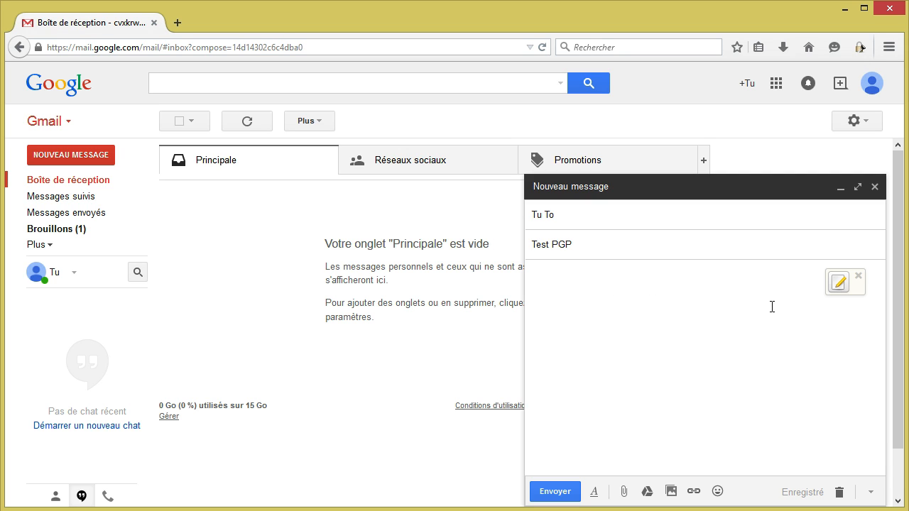
click(838, 283)
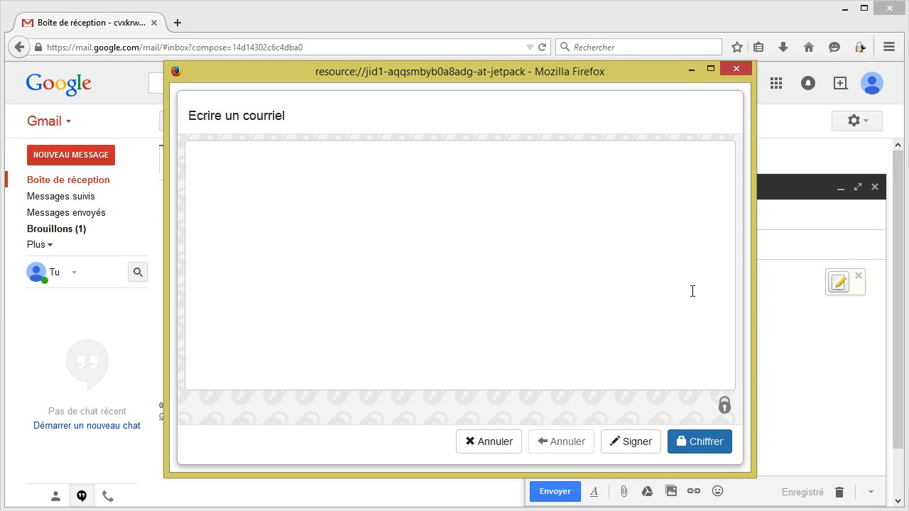
- Write the body "Coucou c'est un test chiffré !" followed by the sign-off "Amicalement" in the secure editor
text(Co)
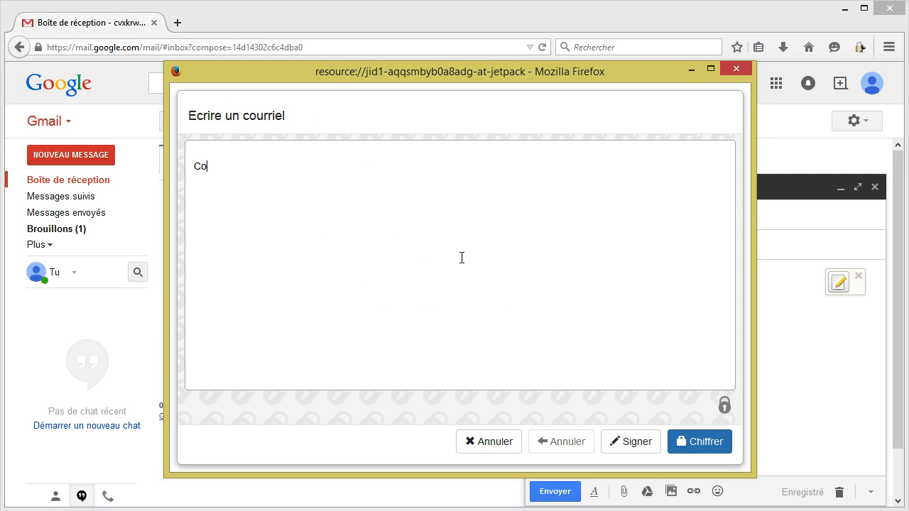
text(ucou c'est un test ch)
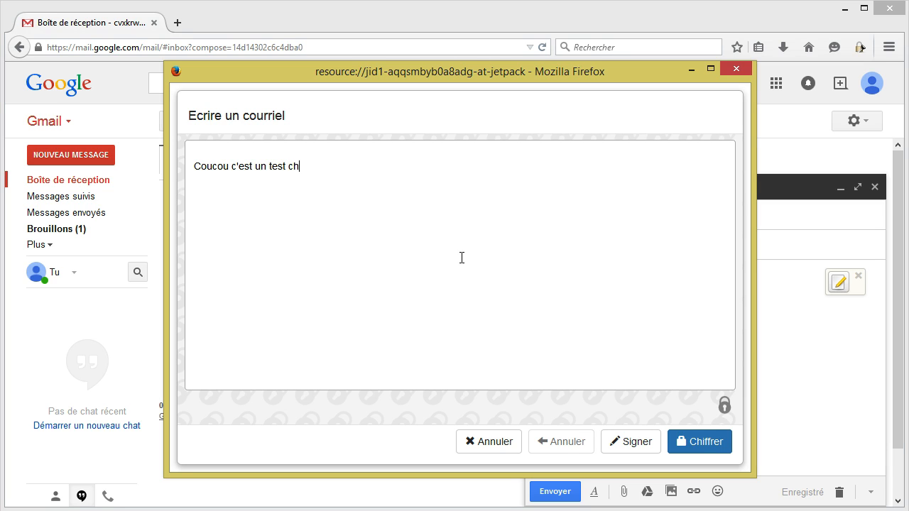
text(ifré !f)
key(End)
key(Return)
key(Return)
text(Amicalement )
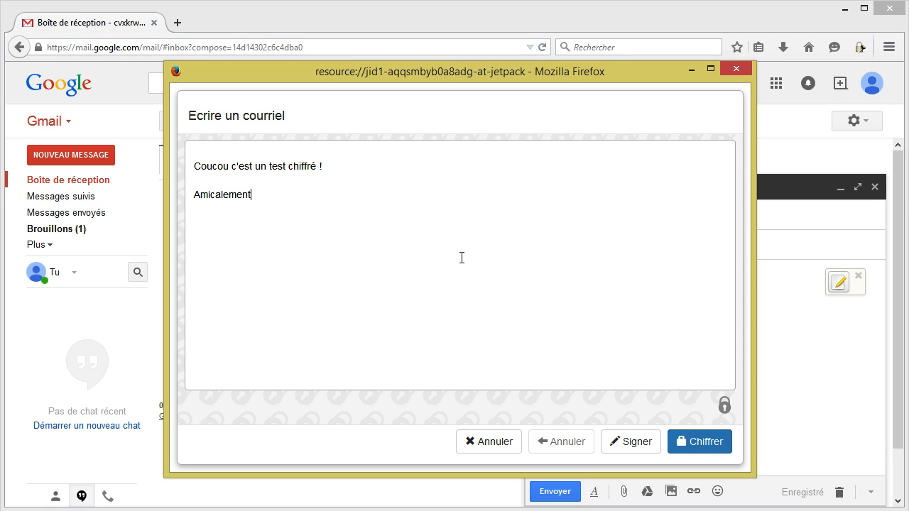
text(cvx)
- Encrypt the message for your own address plus Kraken Exchange as an added recipient
click(684, 444)
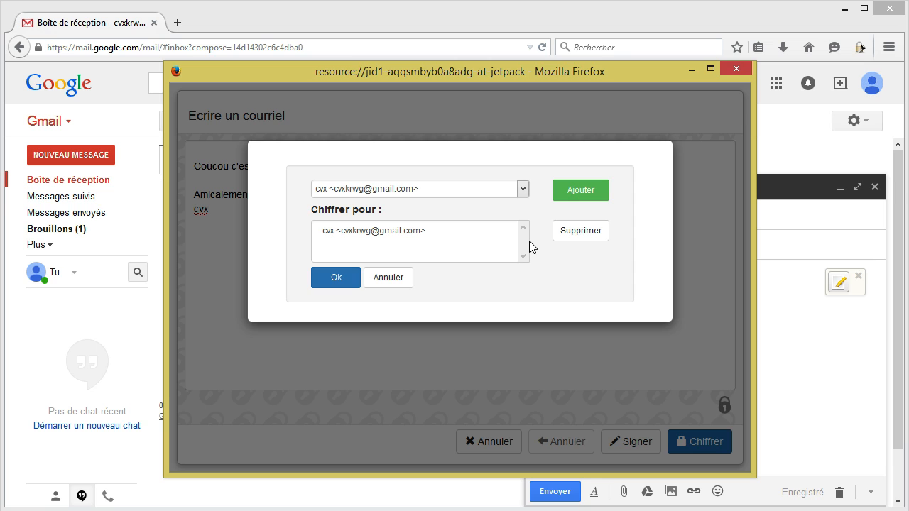
click(521, 188)
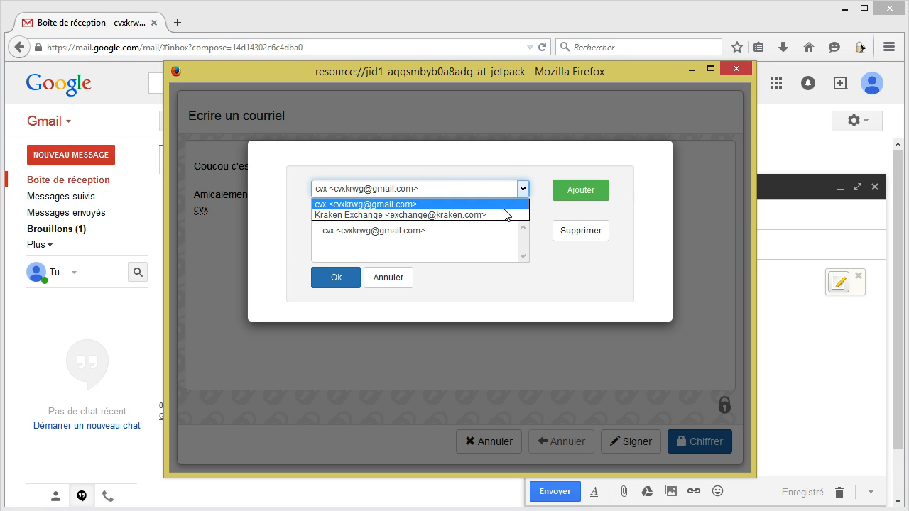
click(505, 214)
click(592, 199)
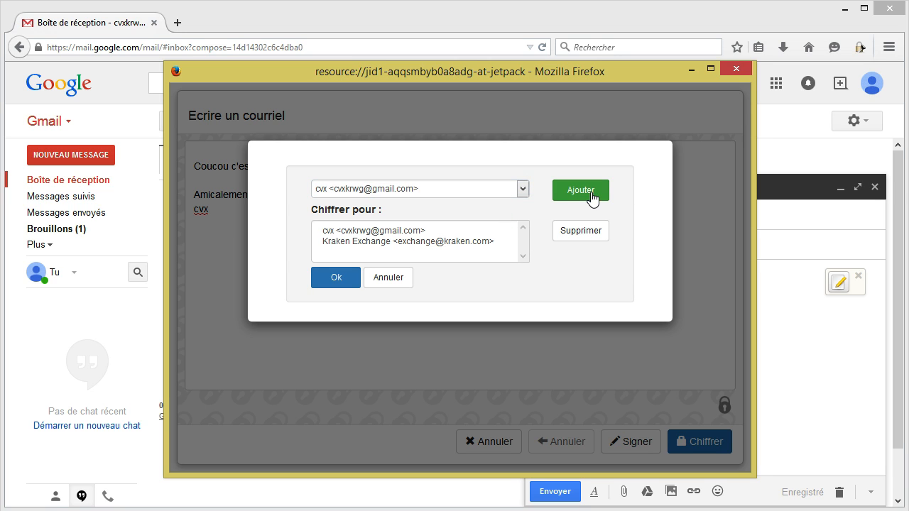
click(364, 233)
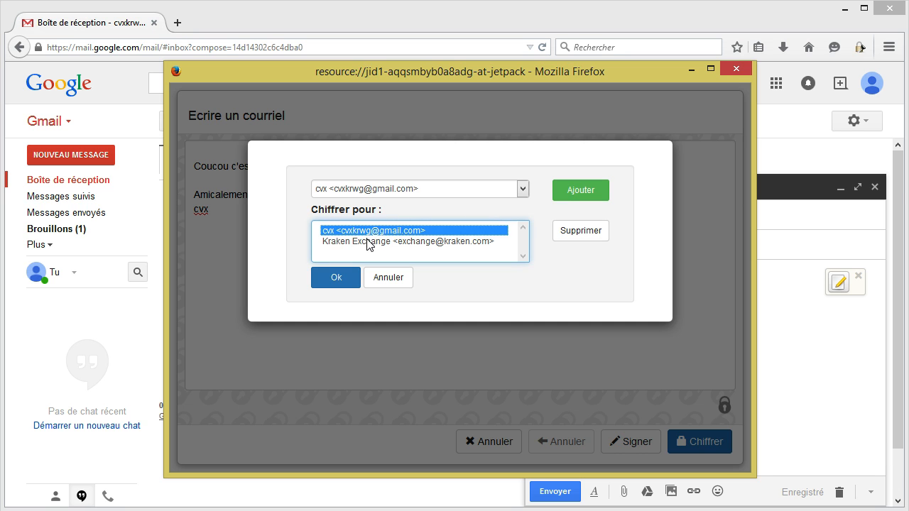
click(369, 242)
click(334, 277)
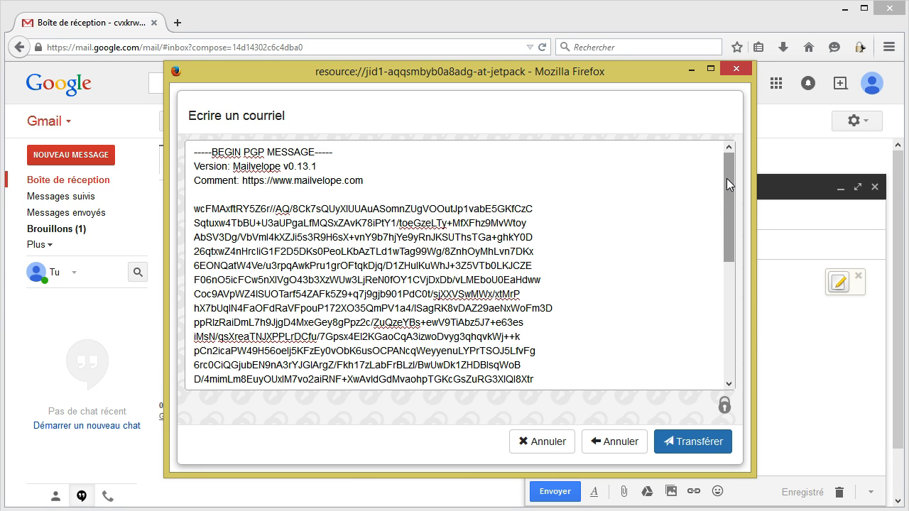
- Transfer the PGP-encrypted text into the Gmail draft and send it
drag(726, 178, 716, 156)
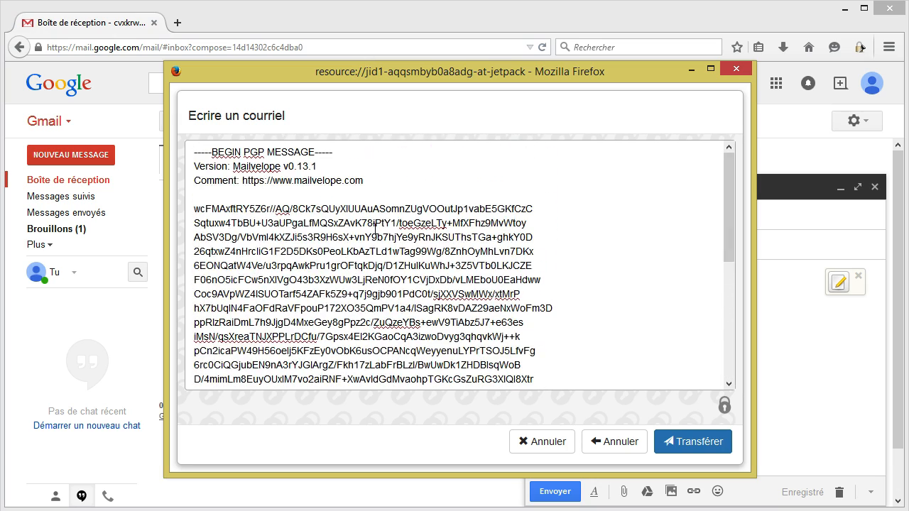
click(692, 441)
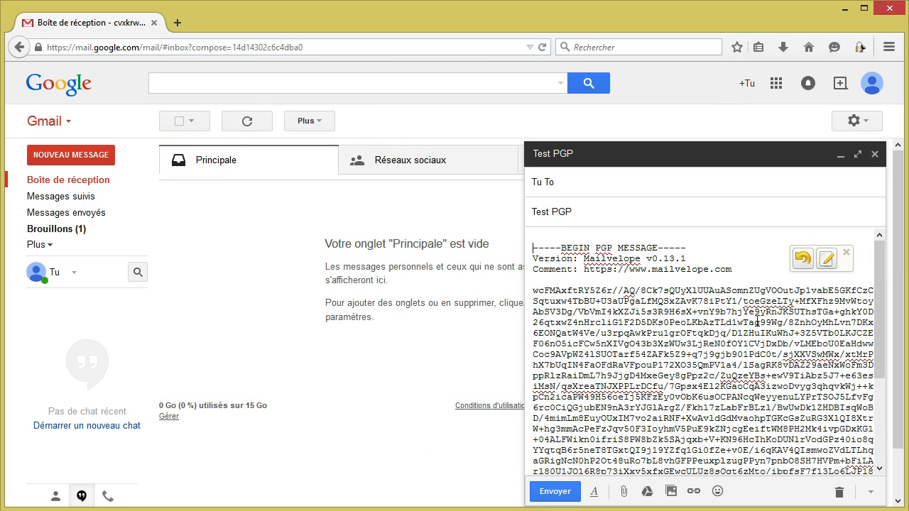
click(561, 491)
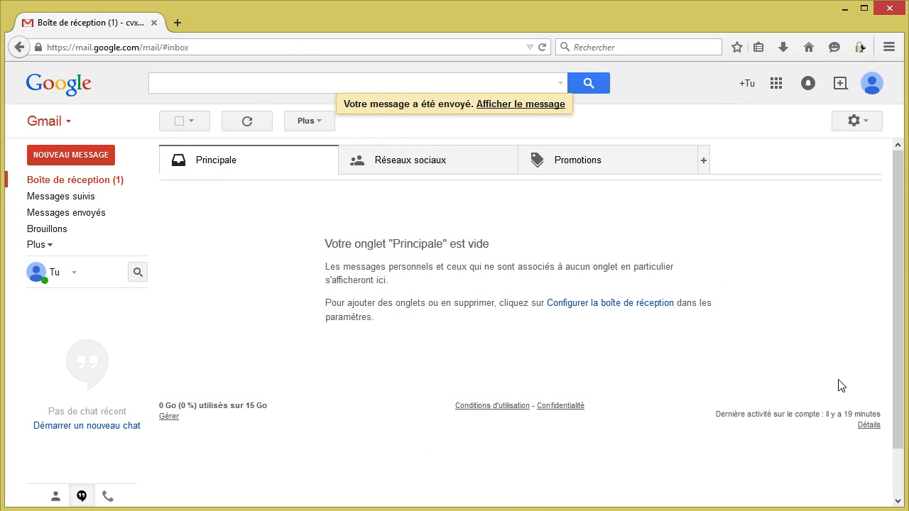
- Open the received Test PGP email, decrypt it with the pasted key passphrase, then trash the conversation
click(92, 180)
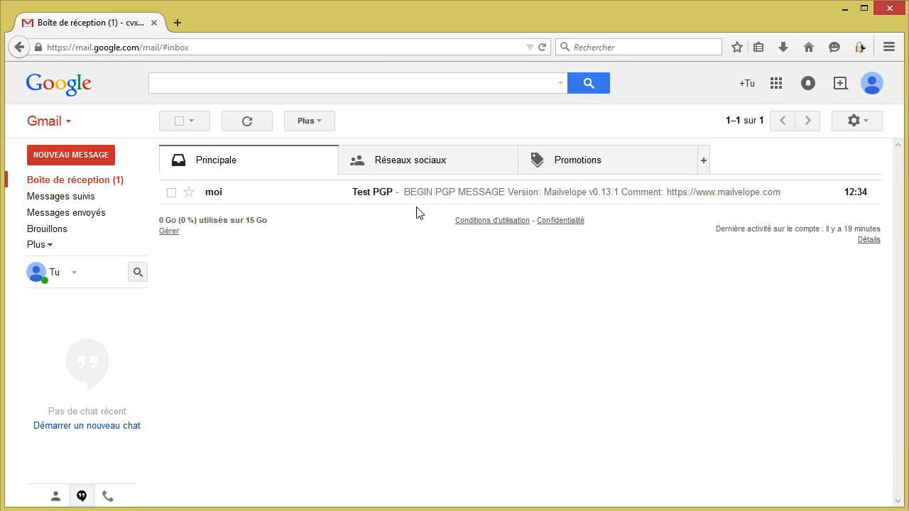
click(377, 193)
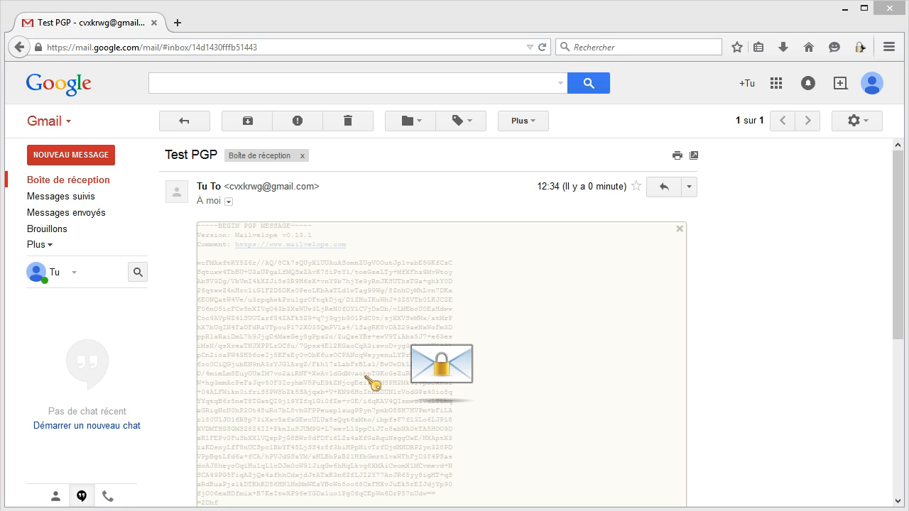
click(364, 377)
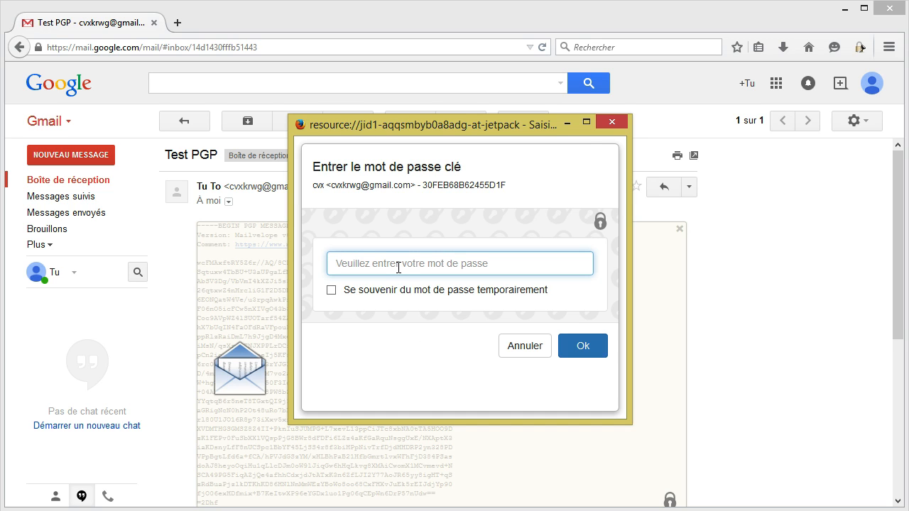
key(ctrl+v)
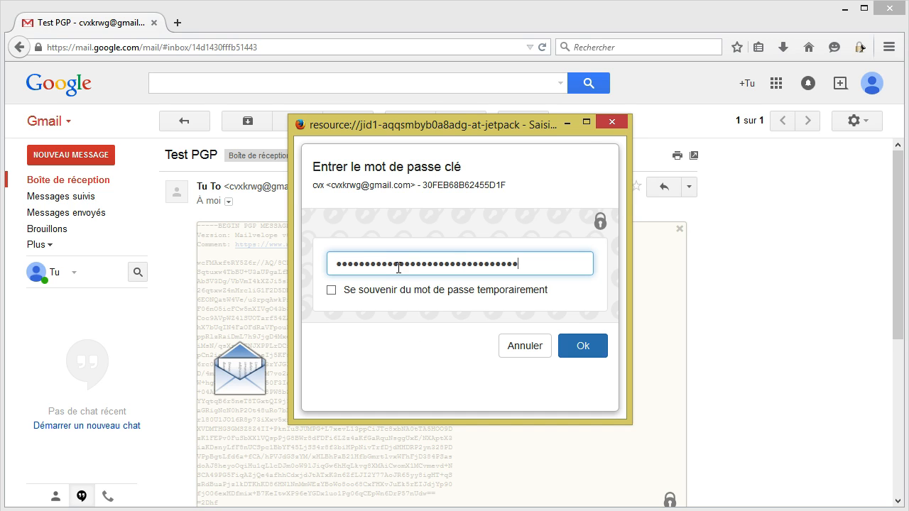
click(584, 354)
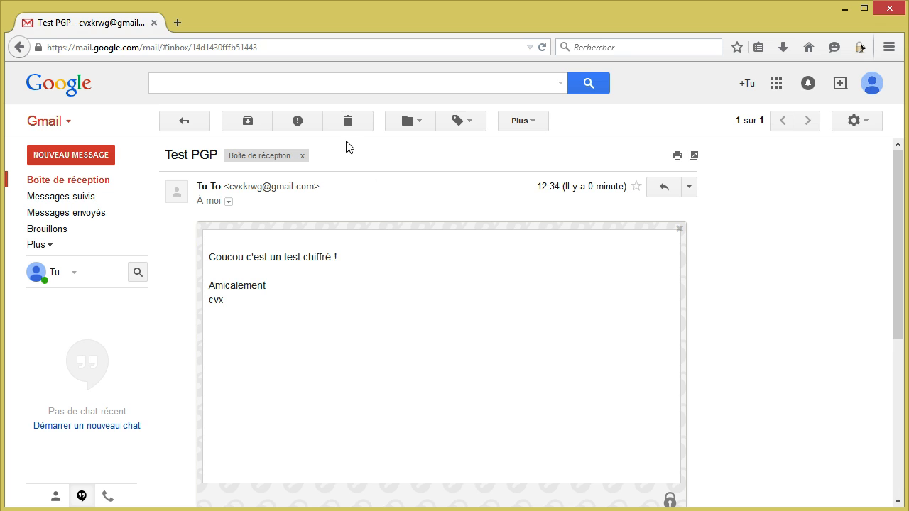
click(348, 122)
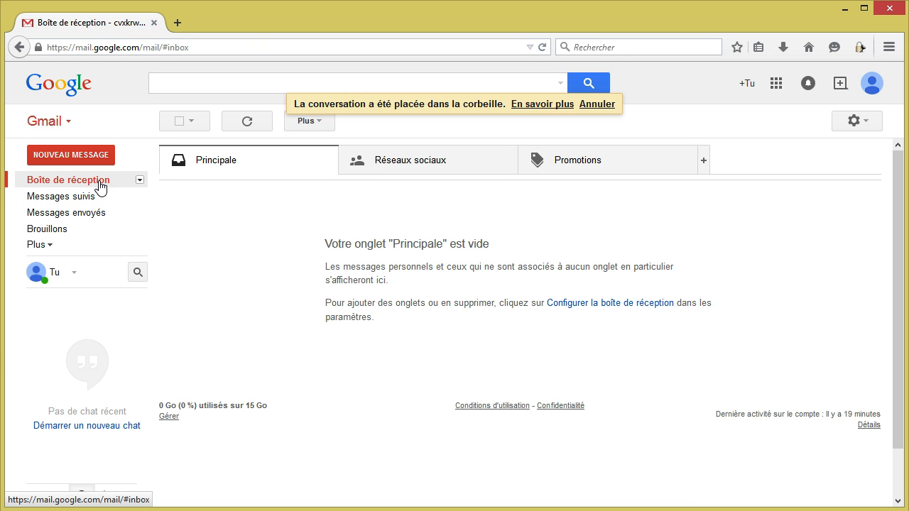
- Start a new email with subject 'test PGP sans clé' and type its body in the Mailvelope editor
click(83, 156)
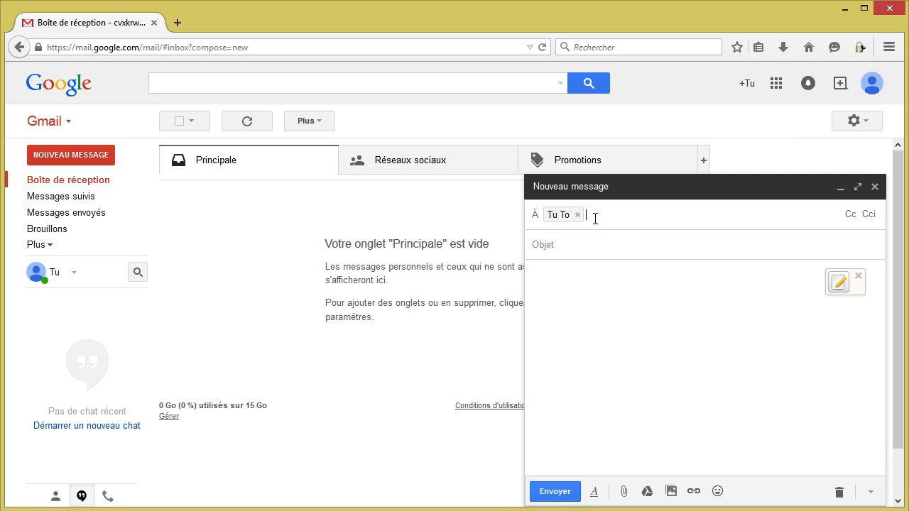
click(589, 244)
text(test)
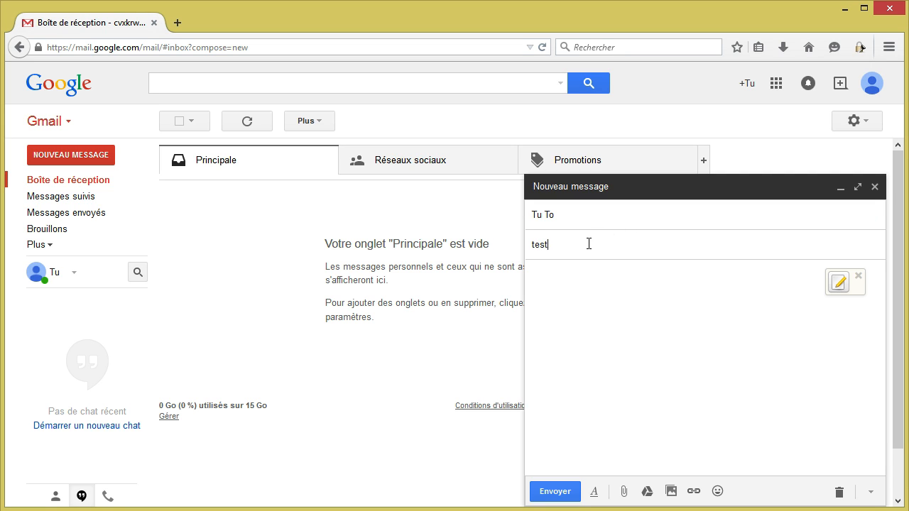
text( PGP sans clé)
click(632, 289)
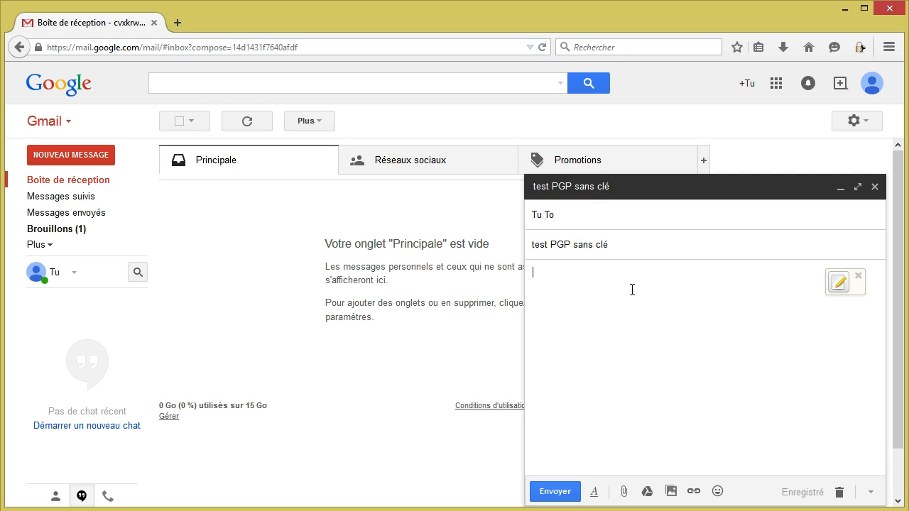
click(838, 286)
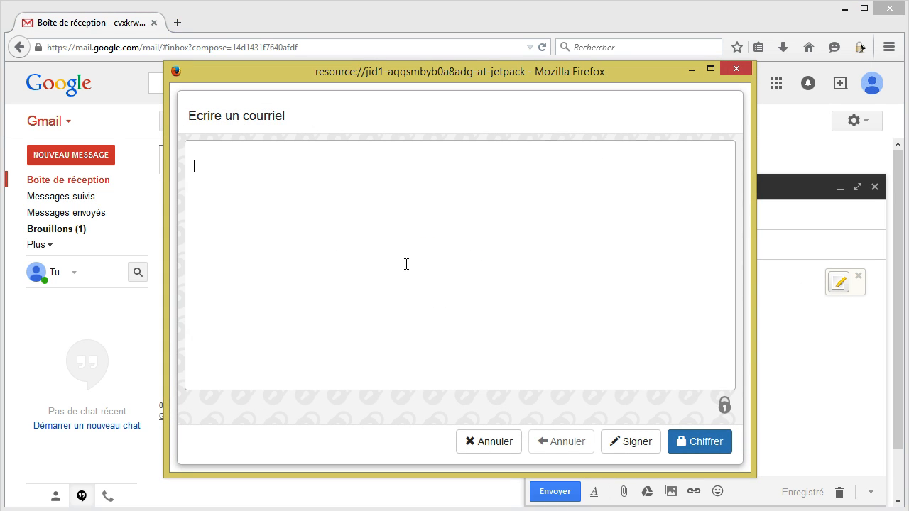
text(je ne vais pas mettre )
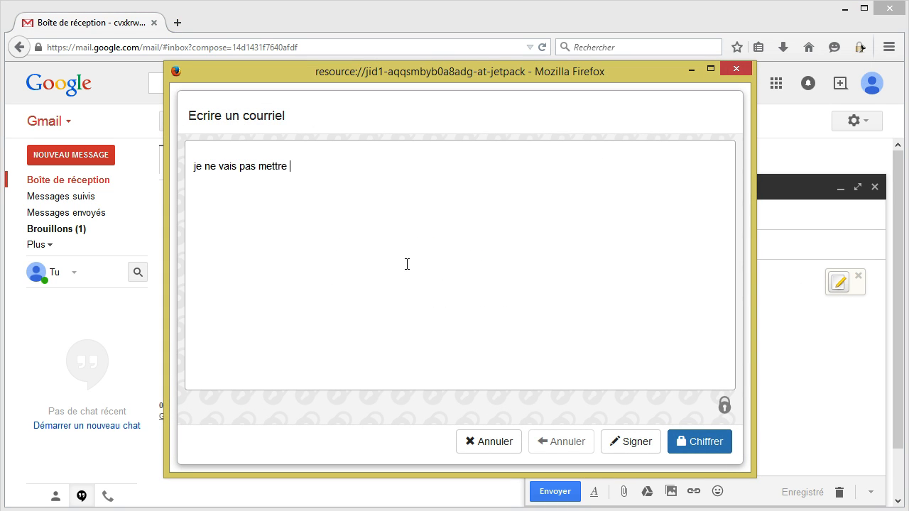
text(ma clé publique et donc je n)
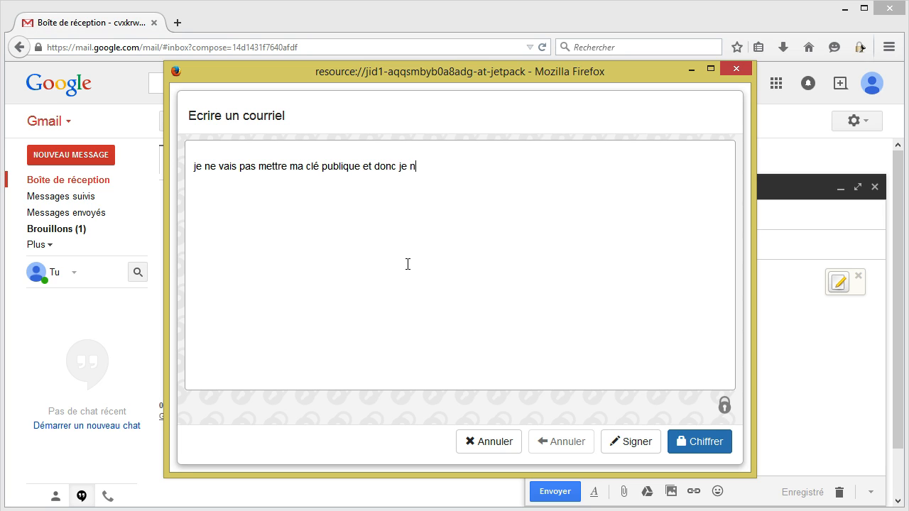
text(e vais pas pouvoir dé)
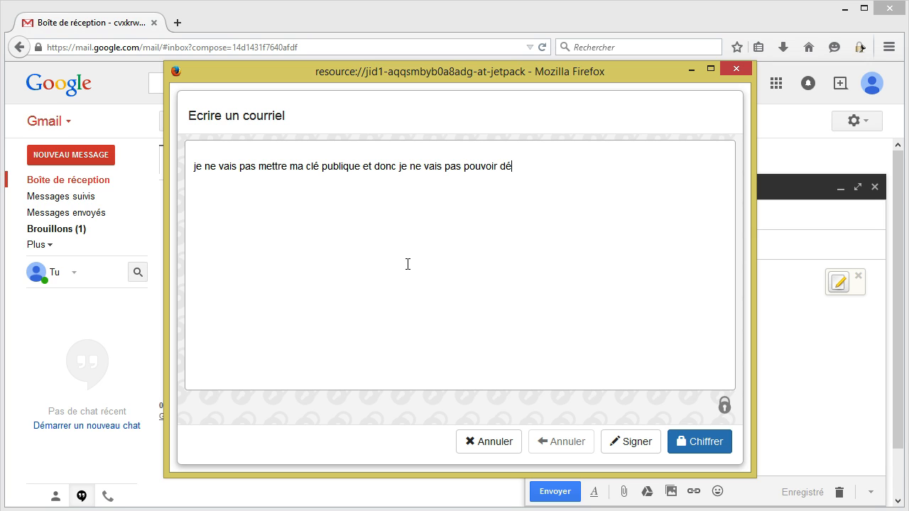
text(cripter le message)
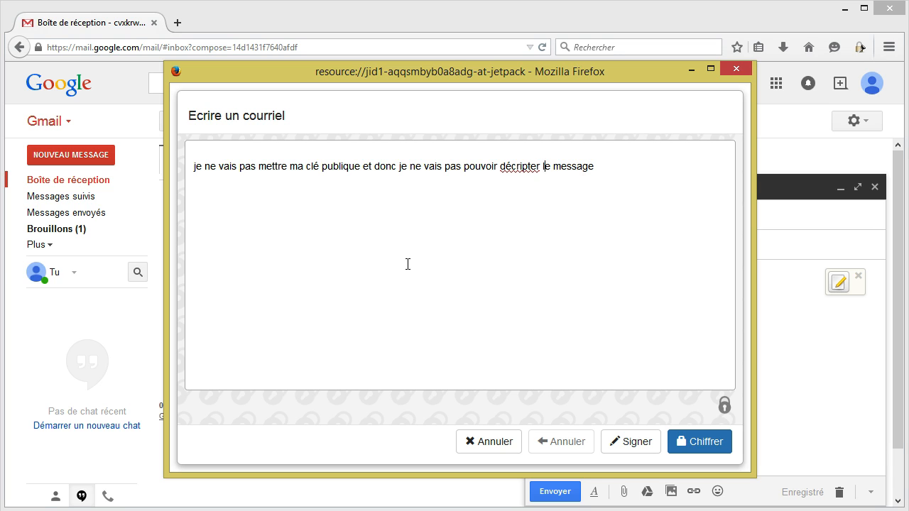
key(Delete)
key(Delete)
text(é)
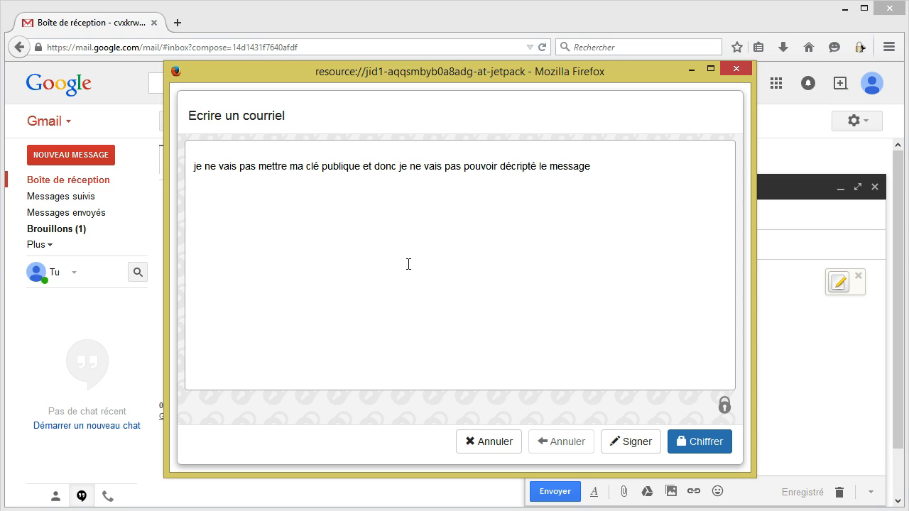
- Encrypt the body for Kraken Exchange only, removing your own key, and insert it into the email
click(703, 441)
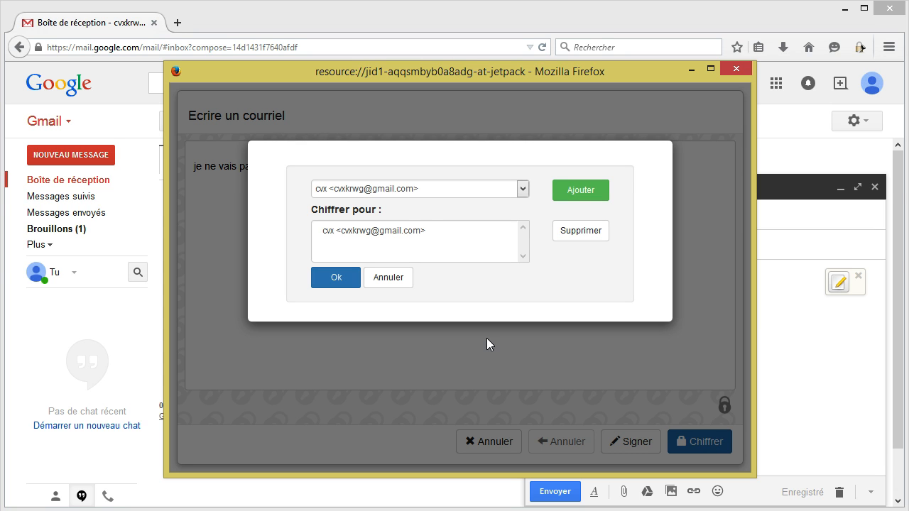
click(410, 230)
click(583, 231)
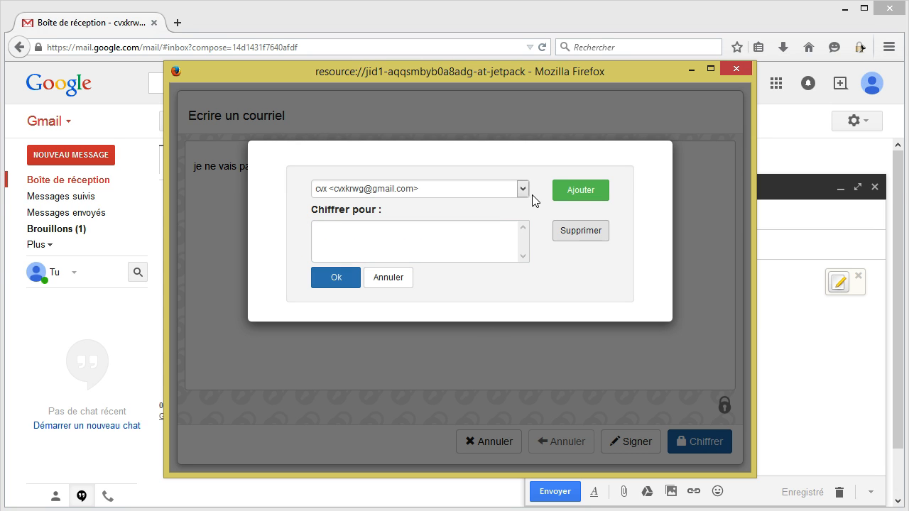
click(522, 188)
click(507, 217)
click(579, 203)
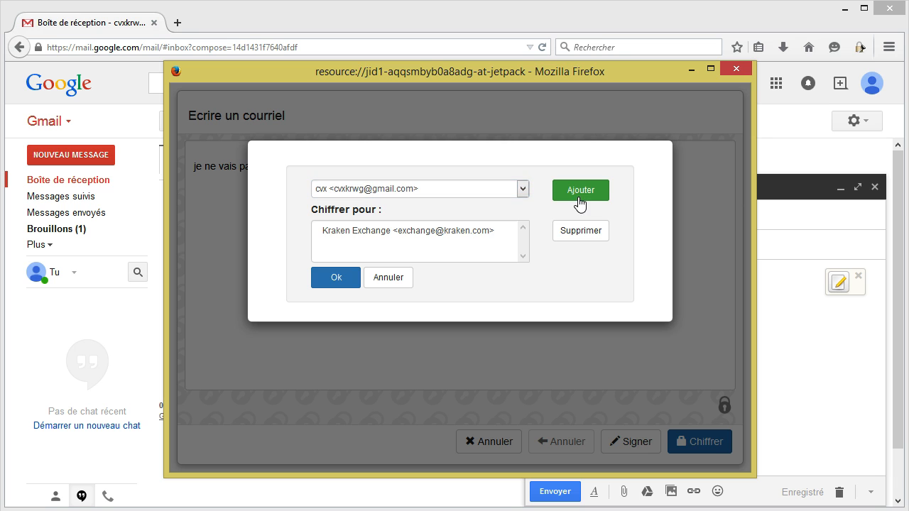
click(343, 277)
click(709, 441)
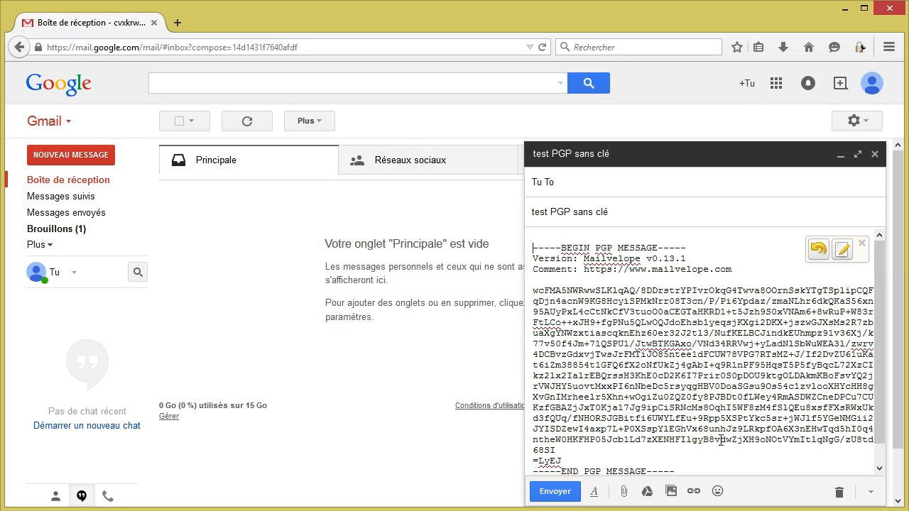
- Send the Kraken-only email and open the received 'test PGP sans clé' message in the inbox
click(554, 491)
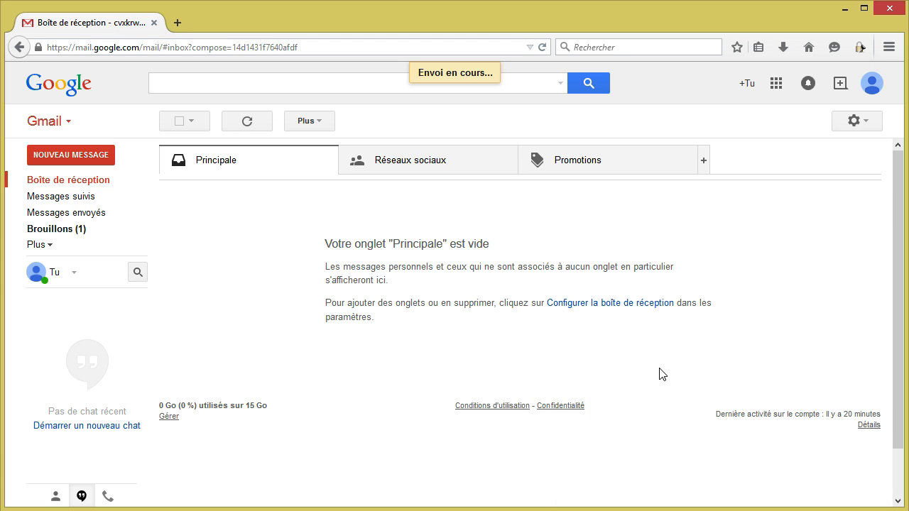
click(95, 179)
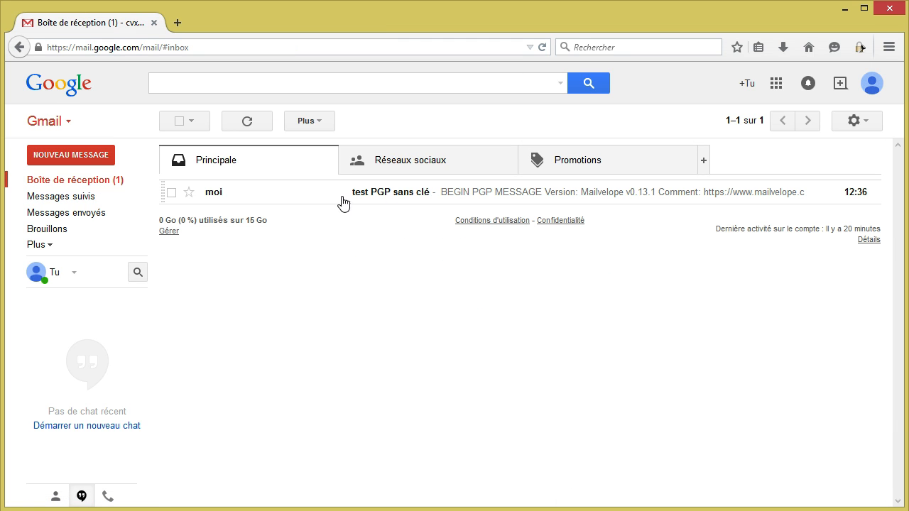
click(422, 199)
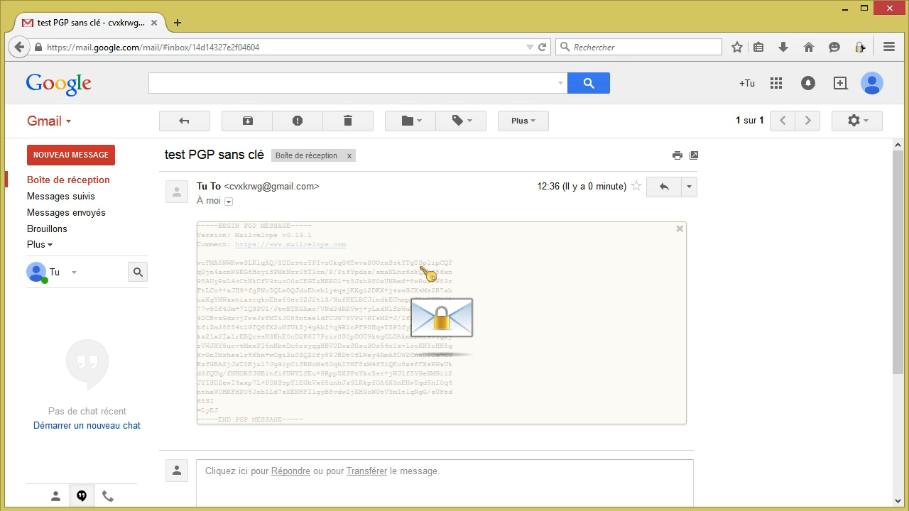
- Attempt decryption, dismiss the missing private key error, and move the email to the trash
click(421, 269)
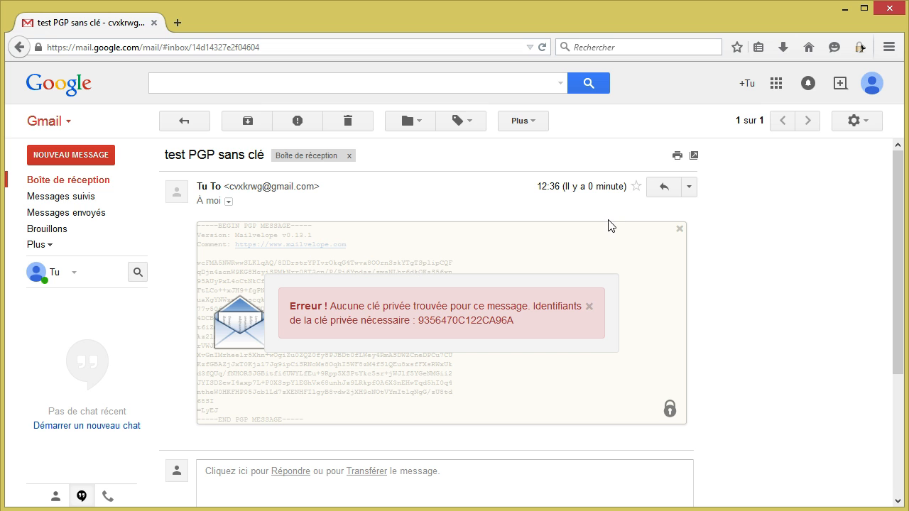
click(679, 229)
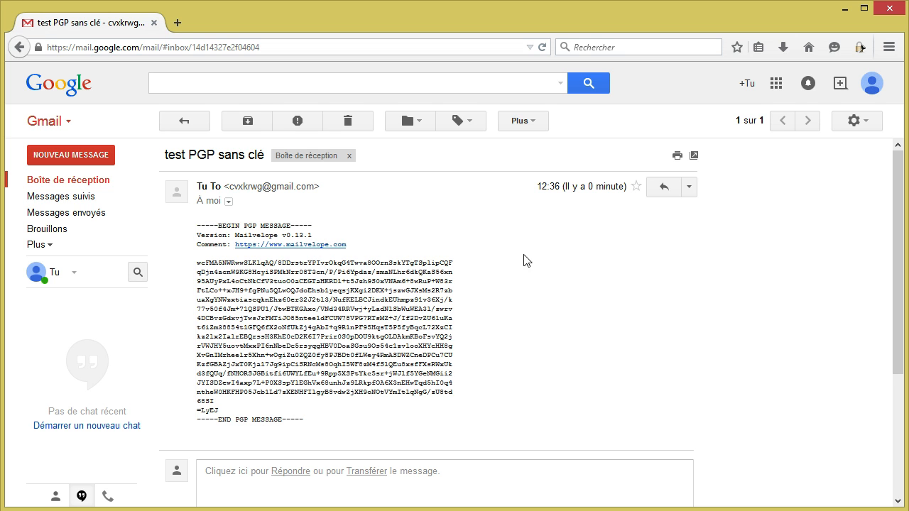
click(347, 121)
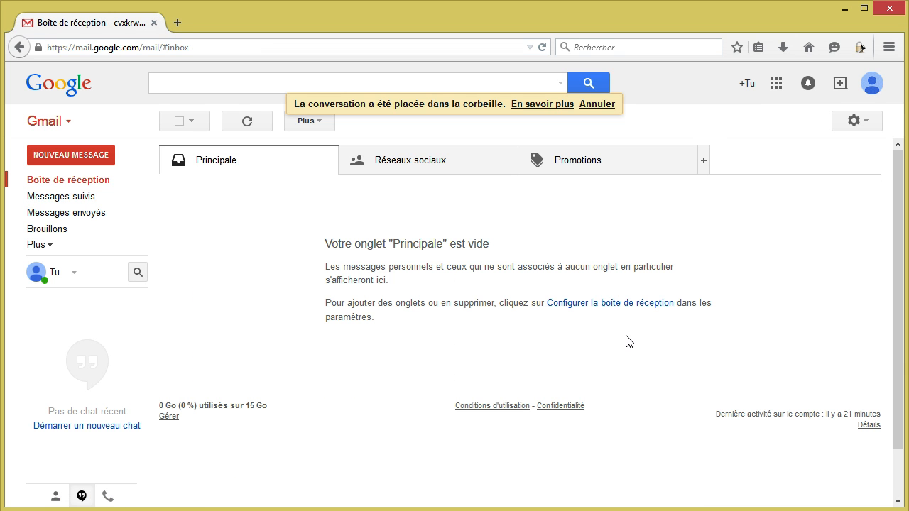